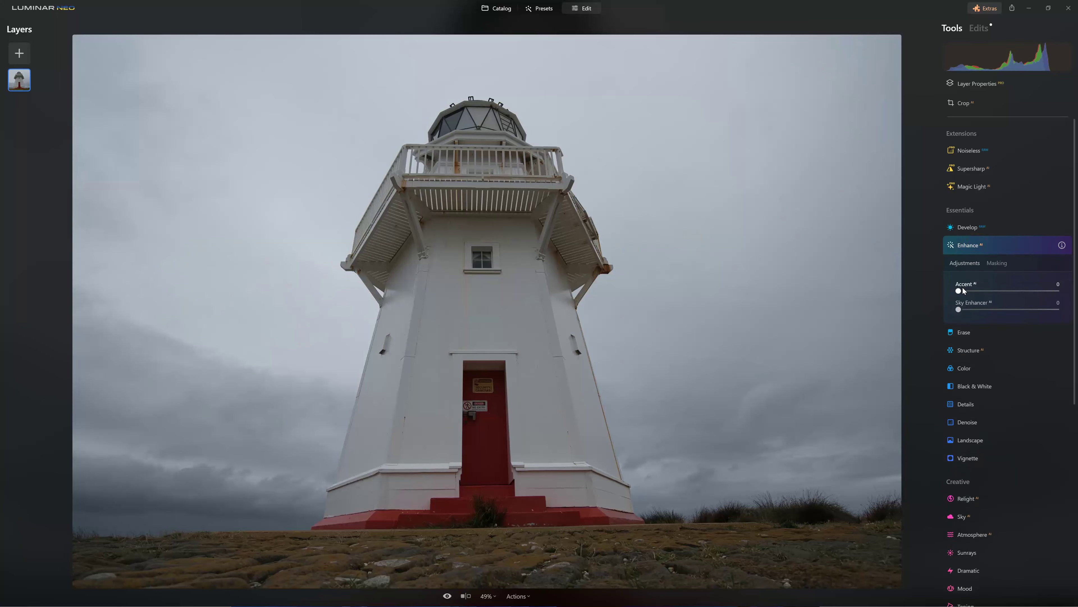
Step: Enhance the lighthouse photo with Accent at 85 and Sky Enhancer at 34
left_click_drag(958, 291, 1044, 294)
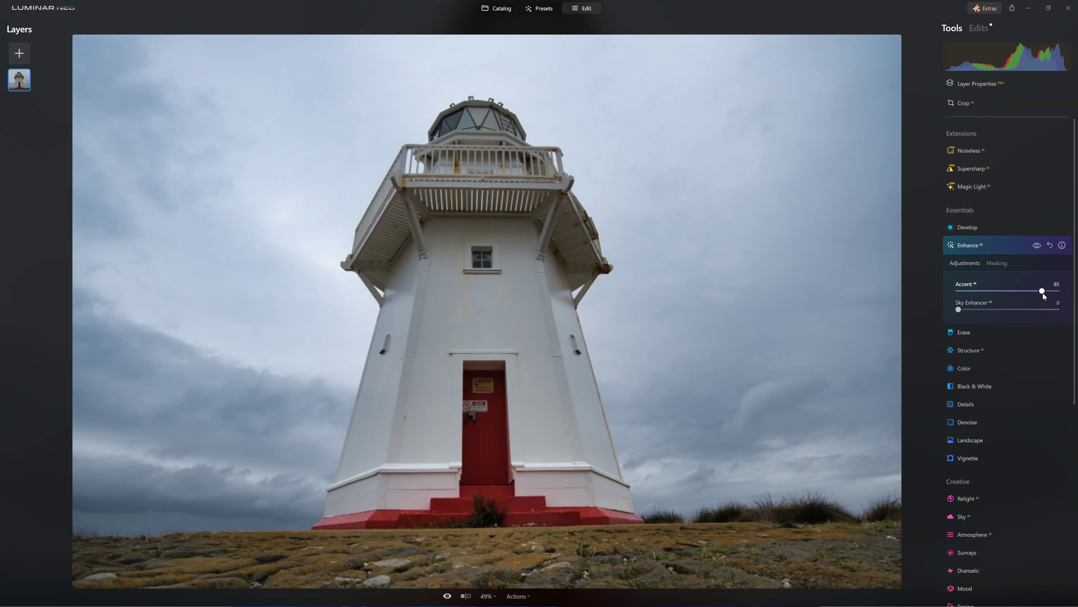
left_click_drag(958, 309, 992, 308)
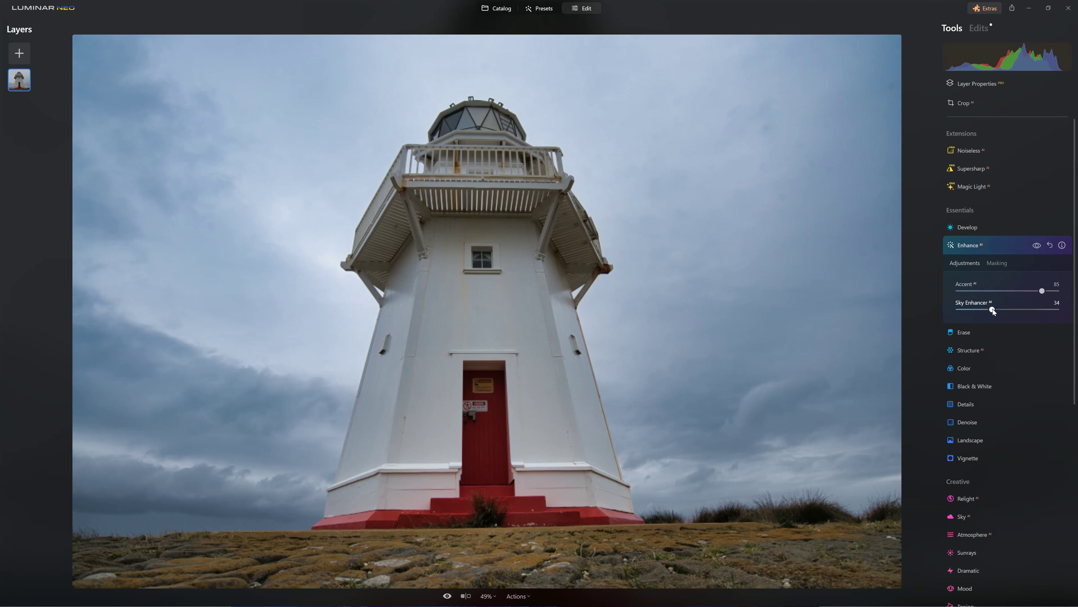
left_click(987, 349)
left_click(964, 437)
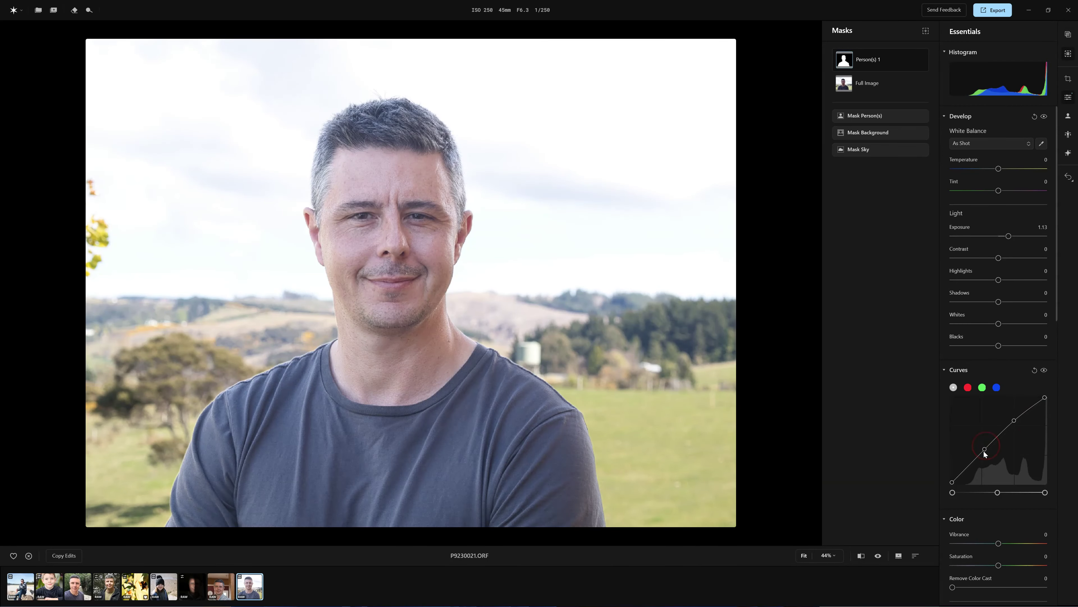
Step: Switch to Aperty and, on the portrait's Person(s) 1 mask, lower the curve's shadow point and set Temperature to 3
left_click_drag(984, 451, 980, 456)
scroll(980, 457, "down", 4)
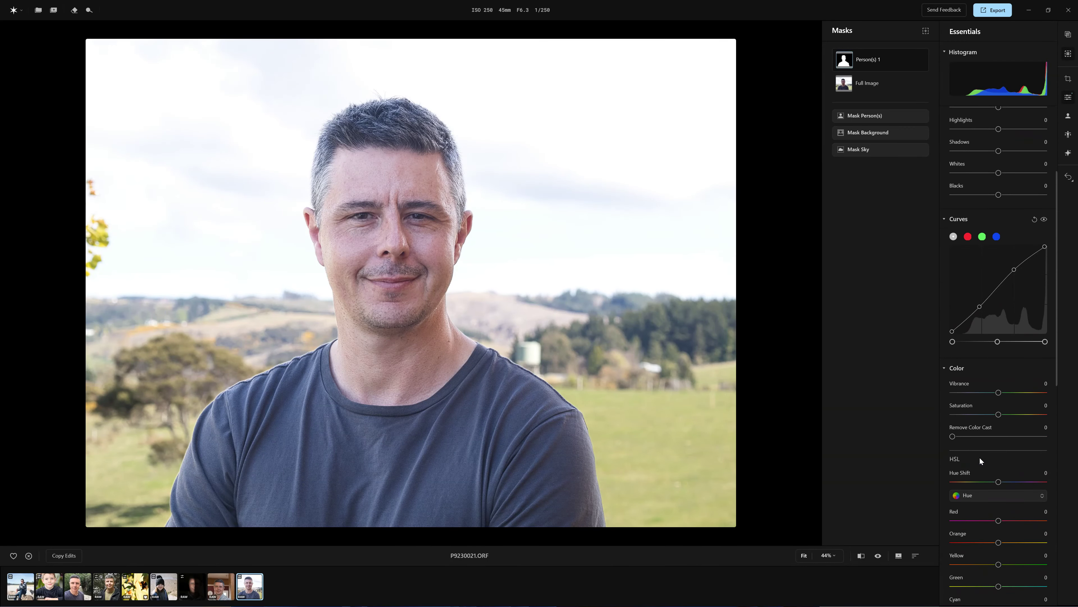
scroll(980, 457, "up", 4)
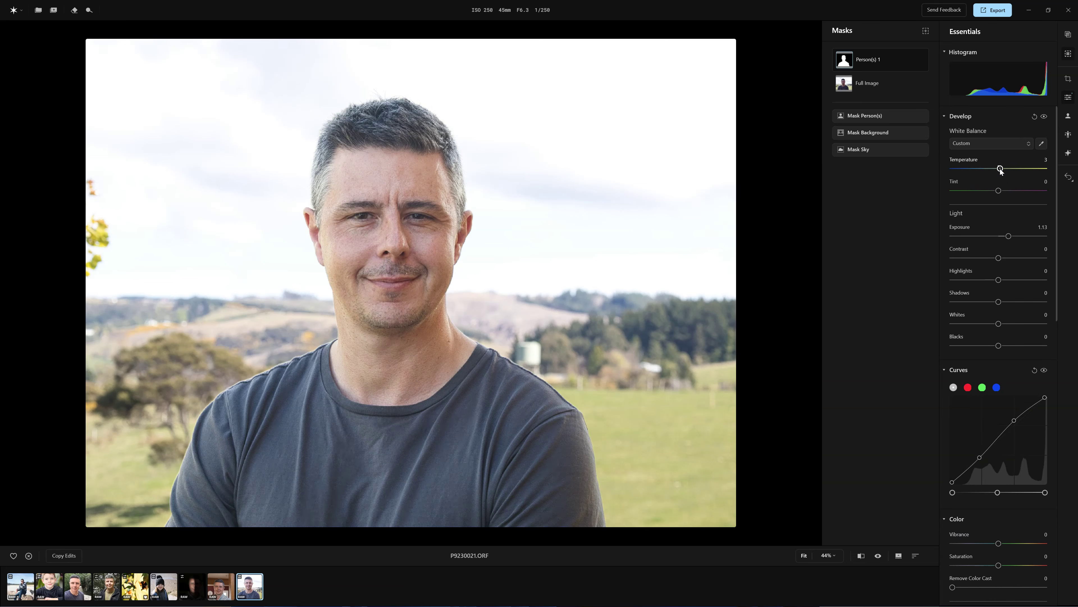
scroll(1035, 435, "down", 15)
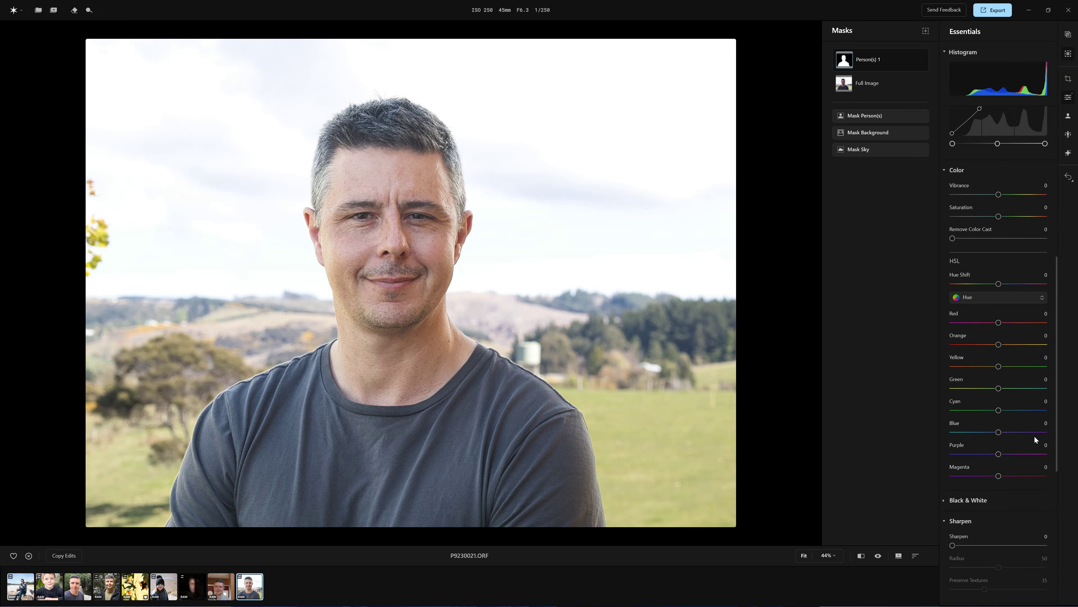
scroll(1034, 436, "down", 2)
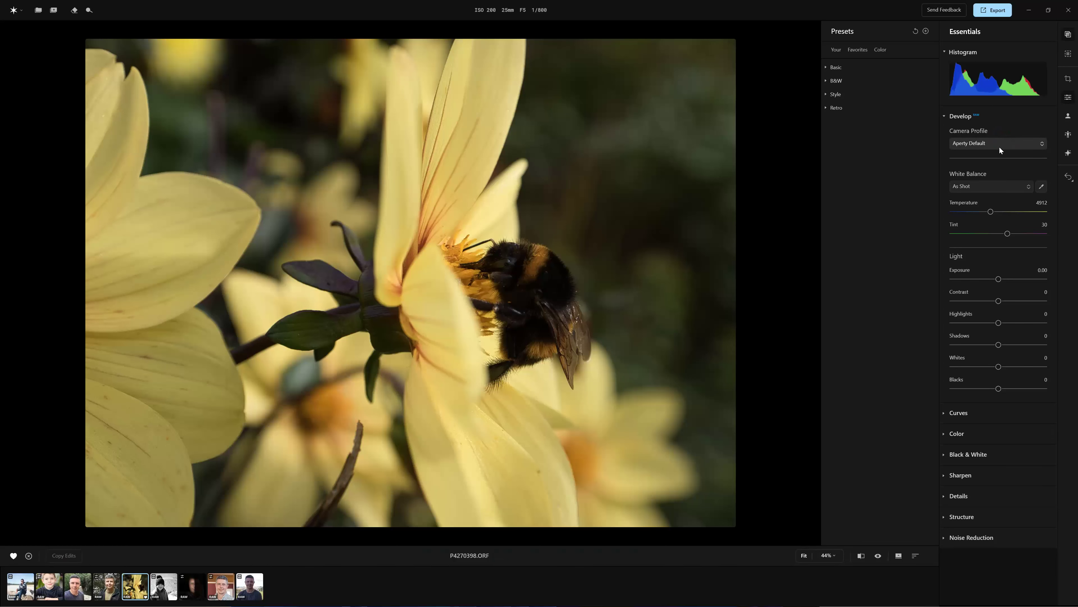
Step: Set the bee photo's camera profile to the OM Digital Solutions OM-1 profile, Exposure to 0.88 and Highlights to 23
left_click(999, 144)
left_click(1004, 283)
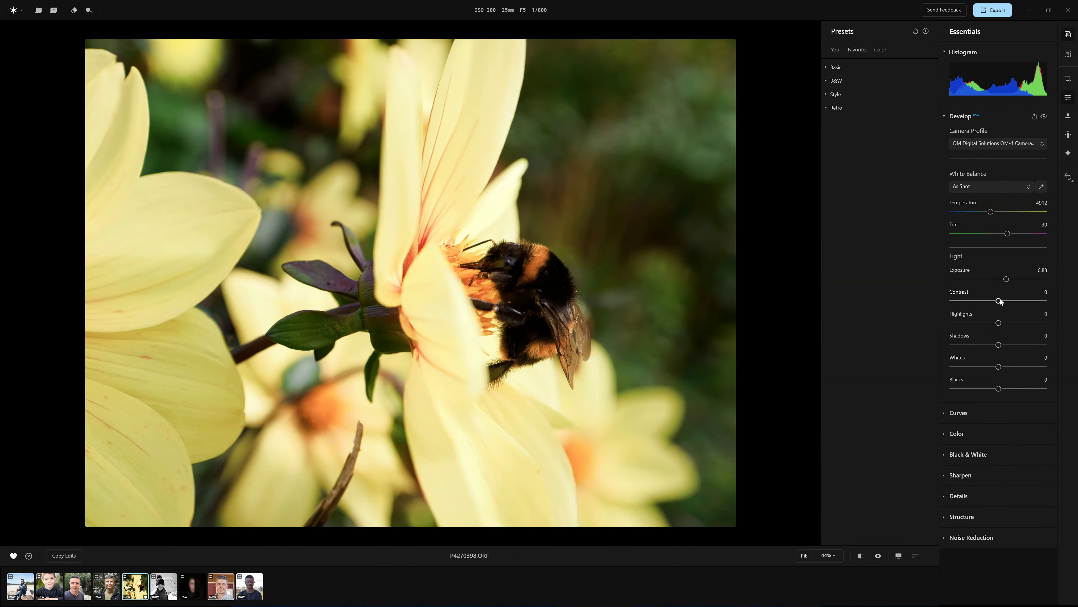
left_click_drag(999, 323, 1002, 324)
Step: Shape the bee photo's tone curve with a shadow and a highlight point, and set Saturation to 6
left_click(959, 413)
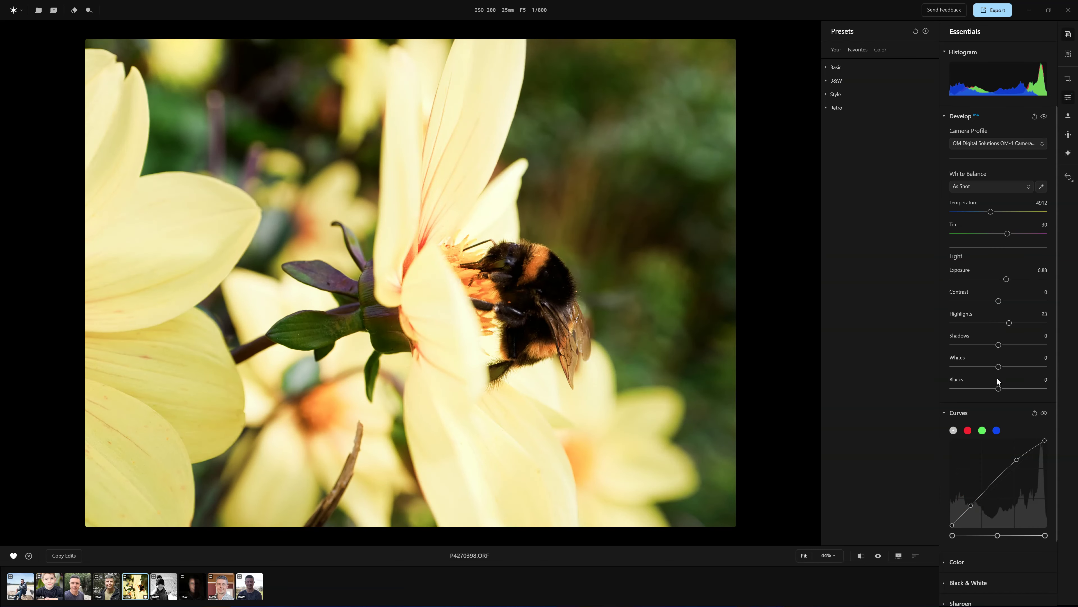
scroll(997, 376, "down", 3)
left_click(956, 489)
scroll(1004, 316, "down", 5)
left_click_drag(1004, 316, 1006, 316)
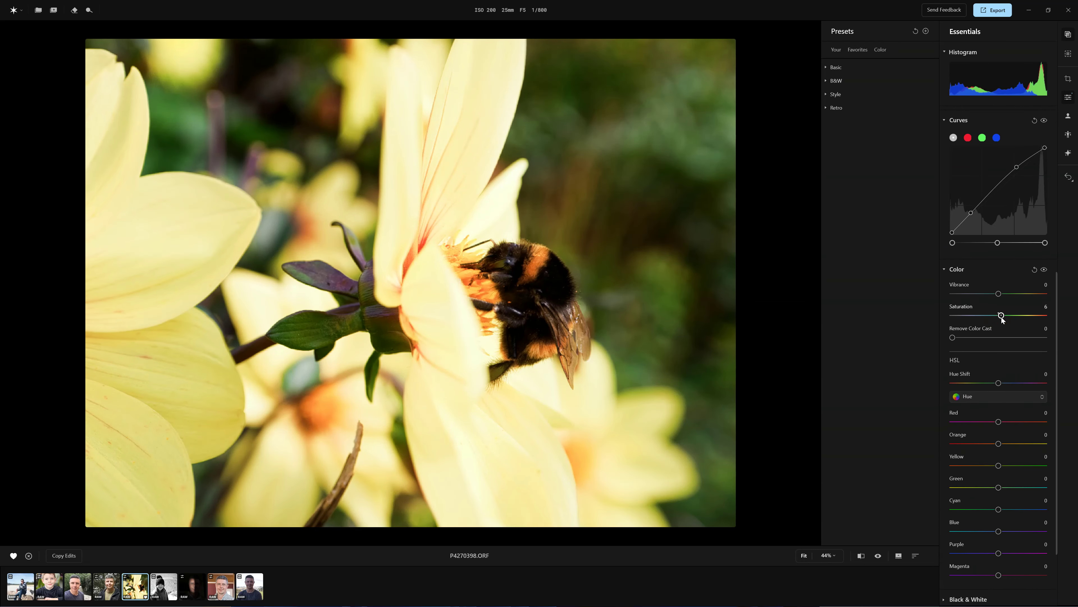
Step: Sharpen the bee photo with Sharpen at 36 and set Small Details to 25
scroll(1001, 323, "down", 3)
scroll(563, 358, "up", 3)
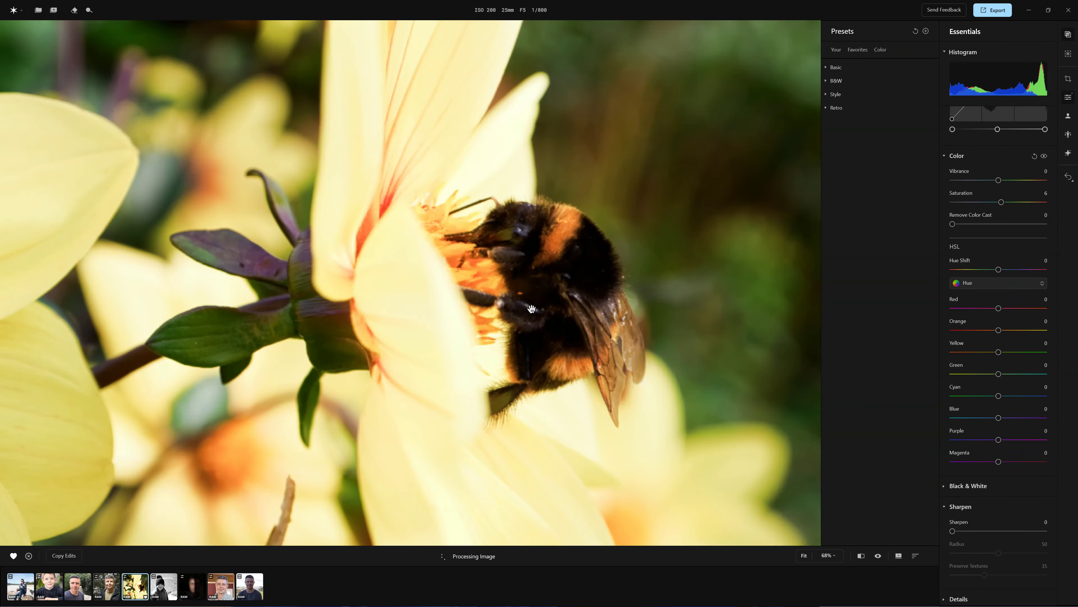
left_click_drag(952, 530, 986, 530)
scroll(988, 523, "down", 2)
left_click(958, 550)
scroll(977, 540, "down", 4)
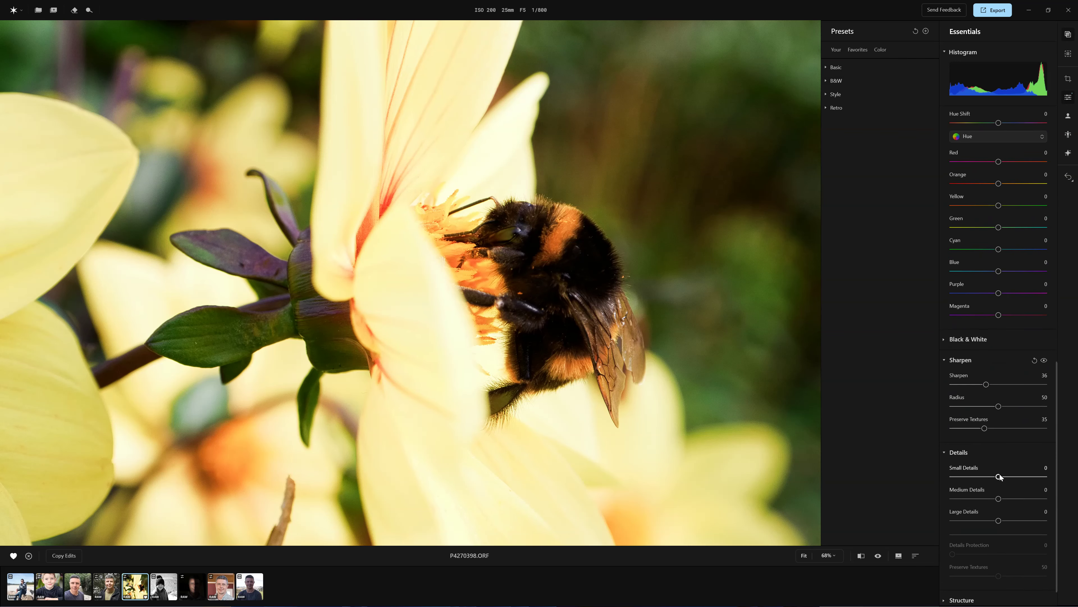
Step: Try a Structure amount of 17 and reset it, and set luminosity noise reduction to 21
left_click(972, 553)
scroll(972, 569, "down", 1)
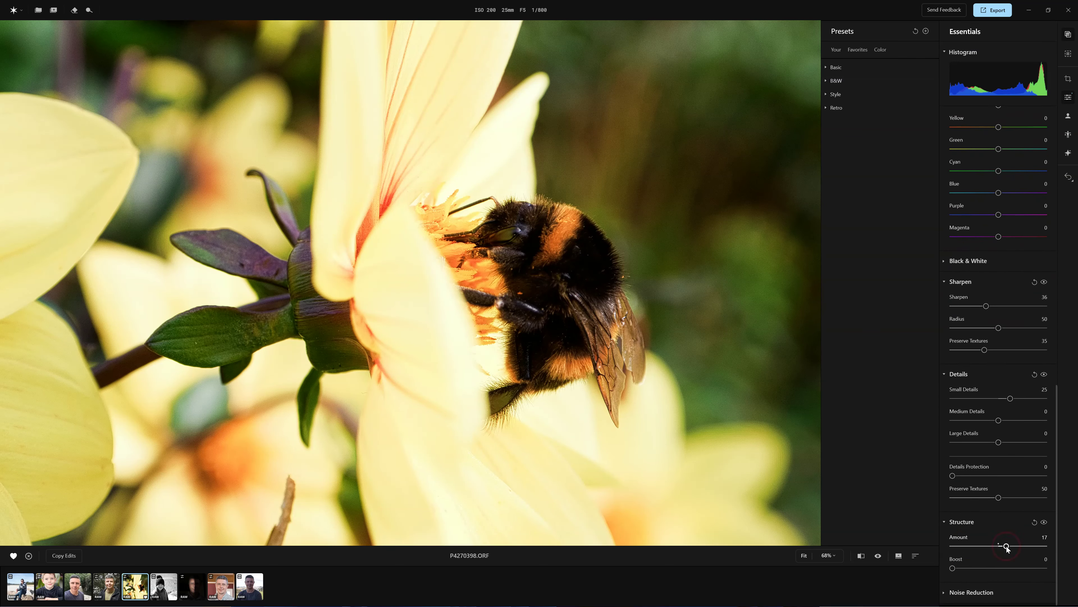
left_click(983, 585)
scroll(972, 544, "down", 2)
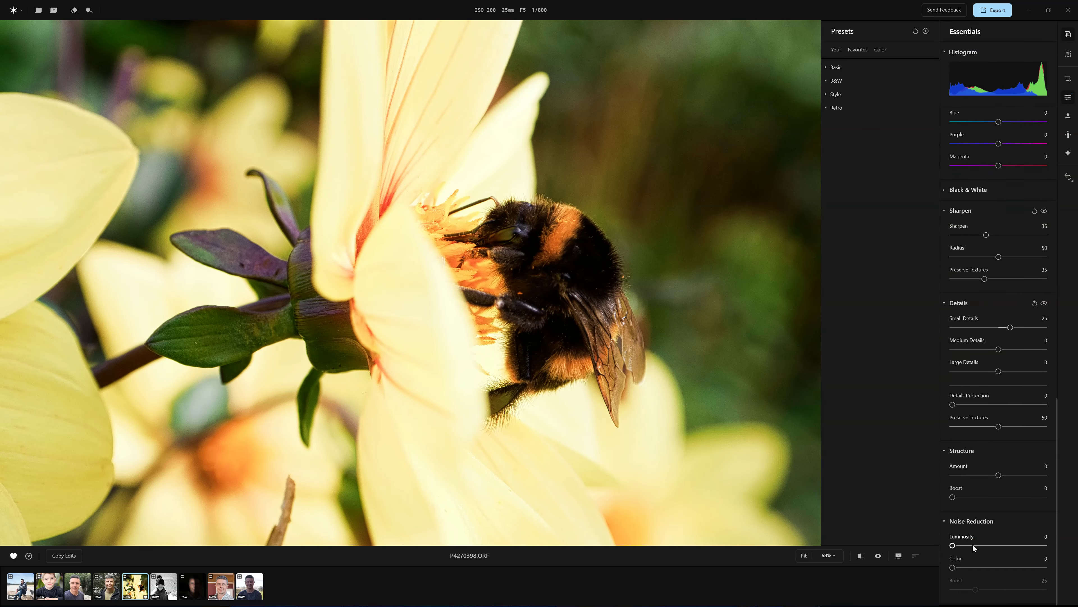
Step: Crop the bee photo tighter at the original ratio, placing the bee towards the upper right of the frame
left_click(1068, 80)
left_click_drag(834, 40, 708, 135)
left_click_drag(588, 308, 541, 289)
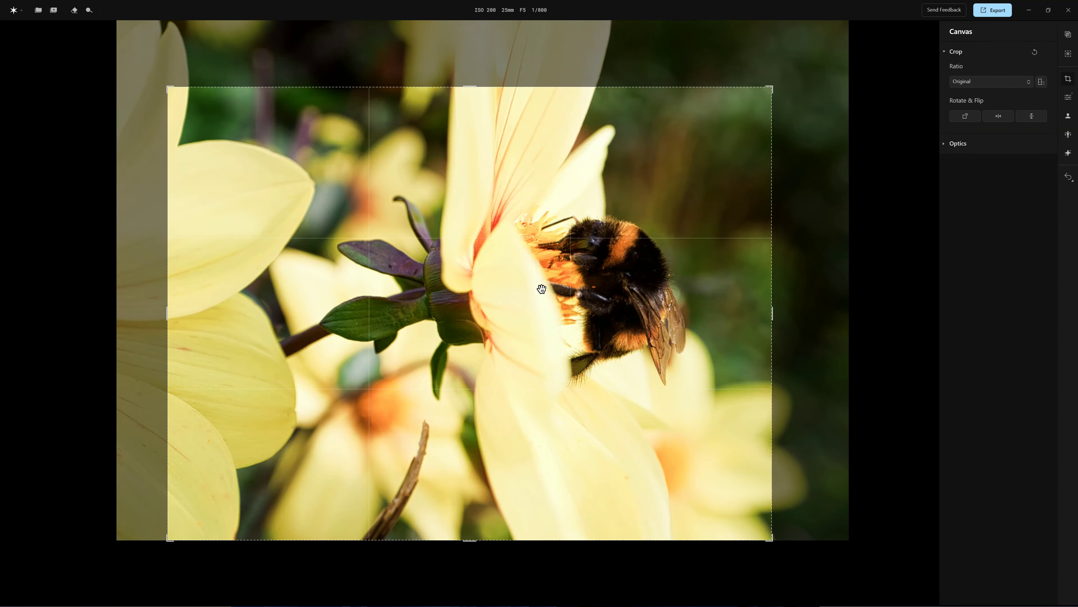
left_click(1069, 96)
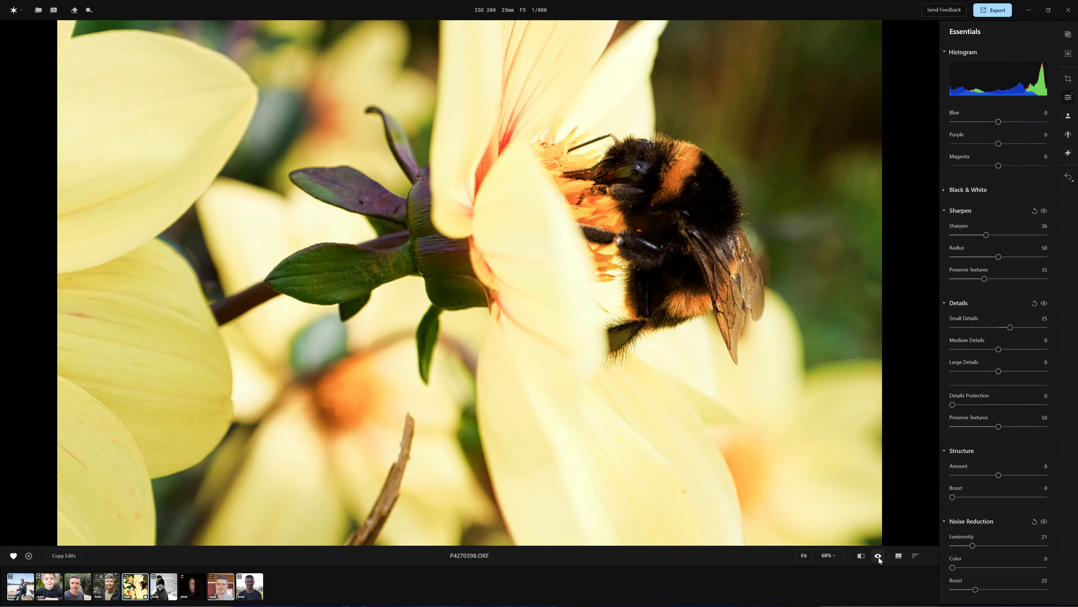
Step: Compare the edited bee photo with its original using the before preview and the split comparison
left_click(879, 557)
left_click(861, 555)
left_click_drag(469, 283, 669, 282)
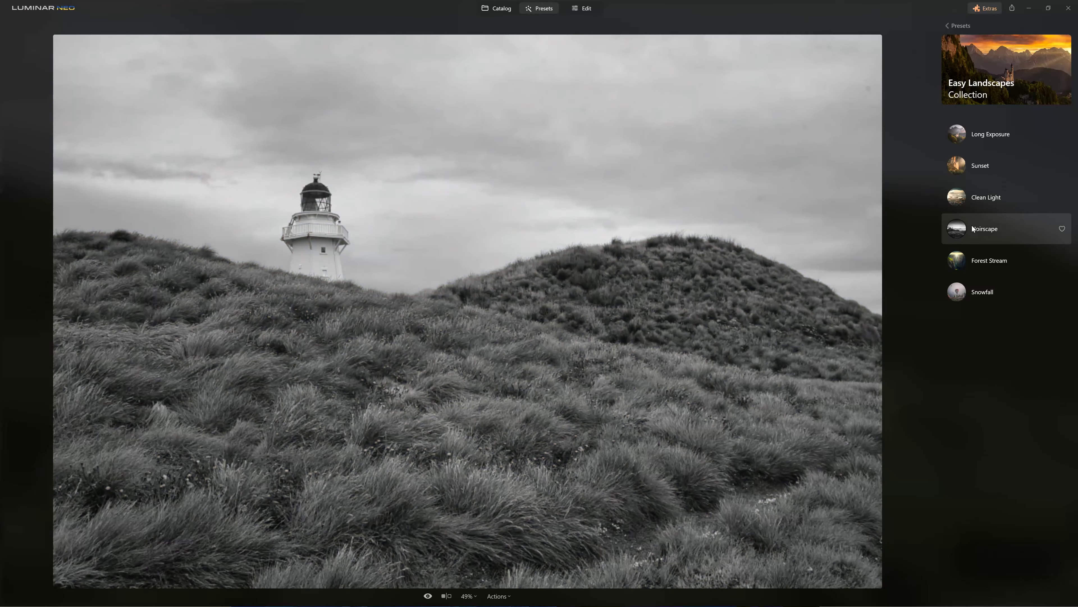
Step: Switch to Luminar Neo, apply the Snowfall preset to the lighthouse landscape and compare the result with the original
left_click(972, 263)
left_click(975, 297)
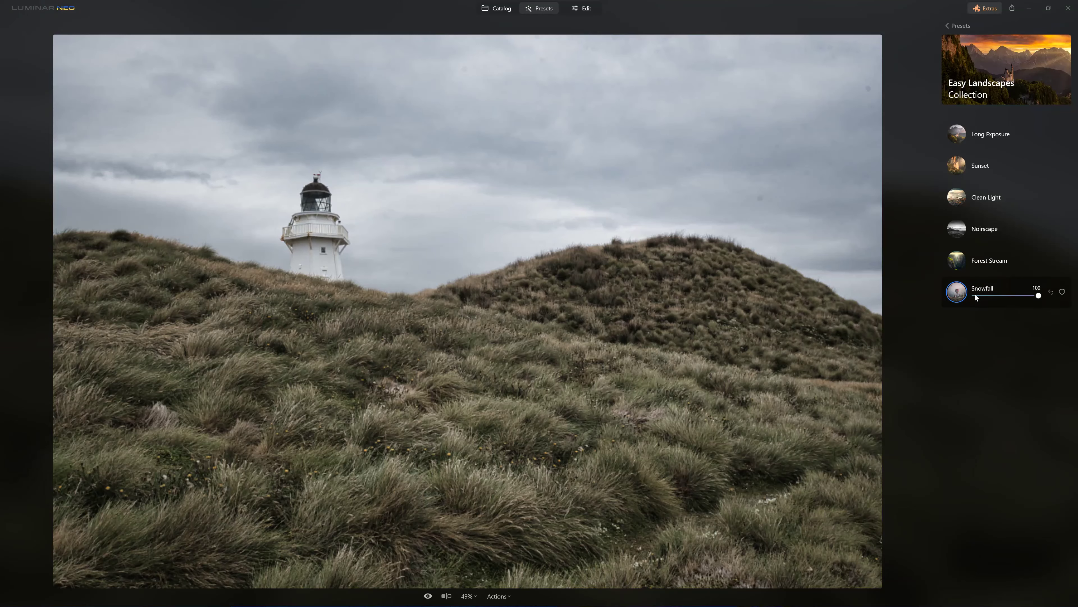
left_click(446, 596)
left_click_drag(463, 343, 191, 325)
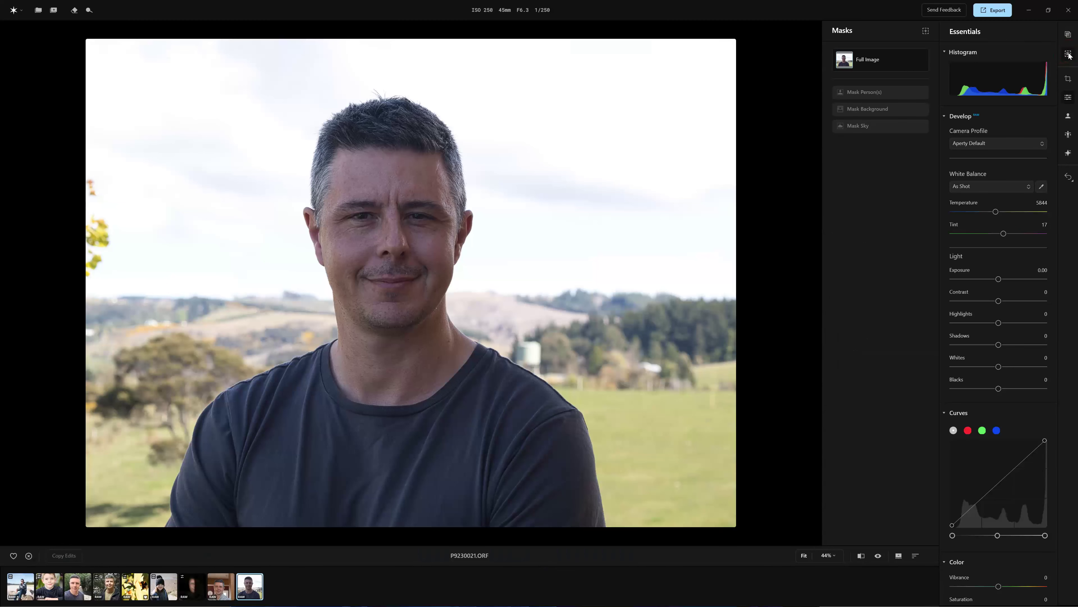
Step: In Aperty, mask the person in the portrait and brighten the mask with Exposure 1.13 and a mild S-shaped curve
left_click(865, 91)
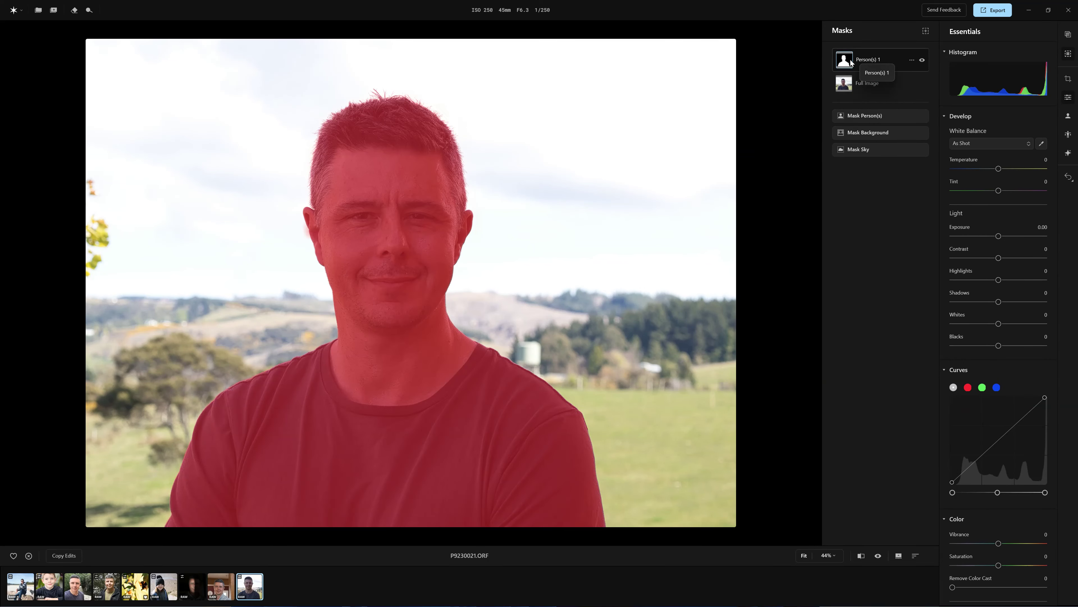
left_click_drag(998, 237, 1008, 236)
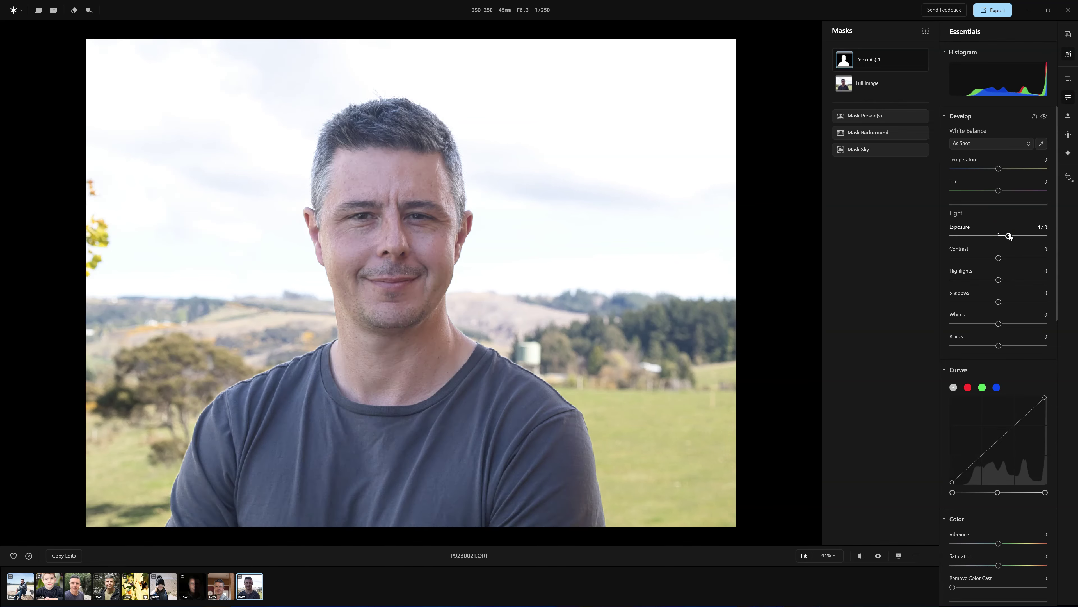
left_click_drag(1015, 421, 1014, 420)
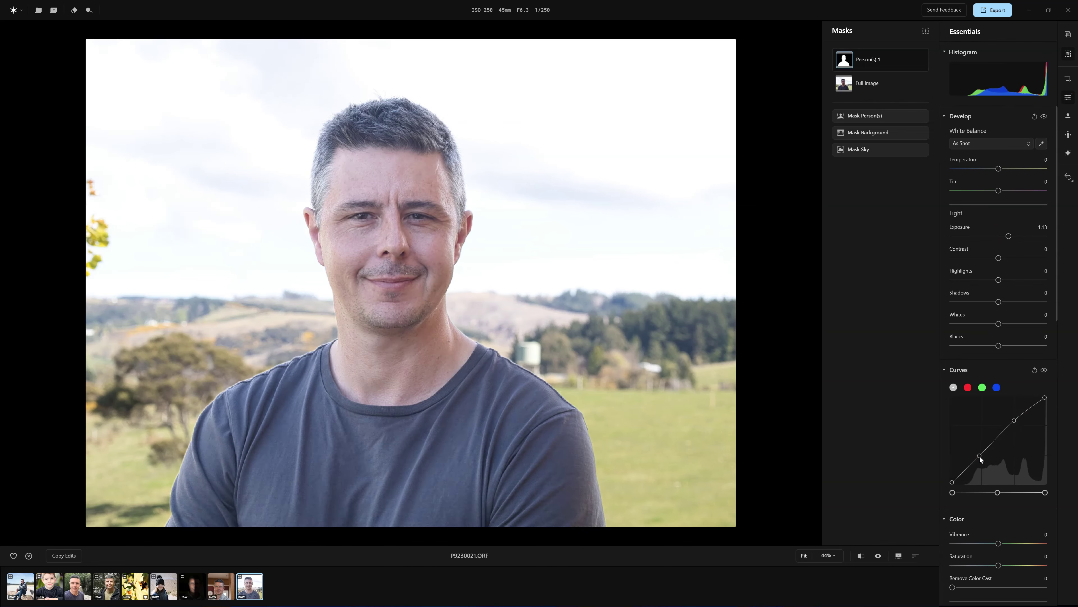
left_click_drag(980, 456, 980, 457)
Step: Warm the masked person by setting the white balance Temperature to 3
scroll(980, 457, "down", 5)
scroll(980, 457, "up", 4)
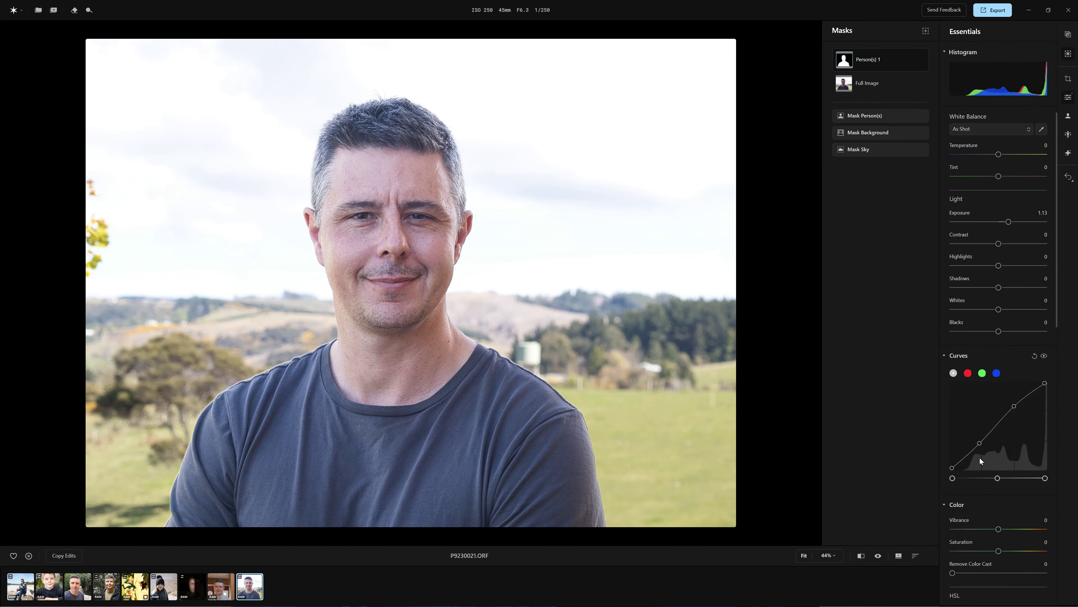
scroll(980, 457, "up", 1)
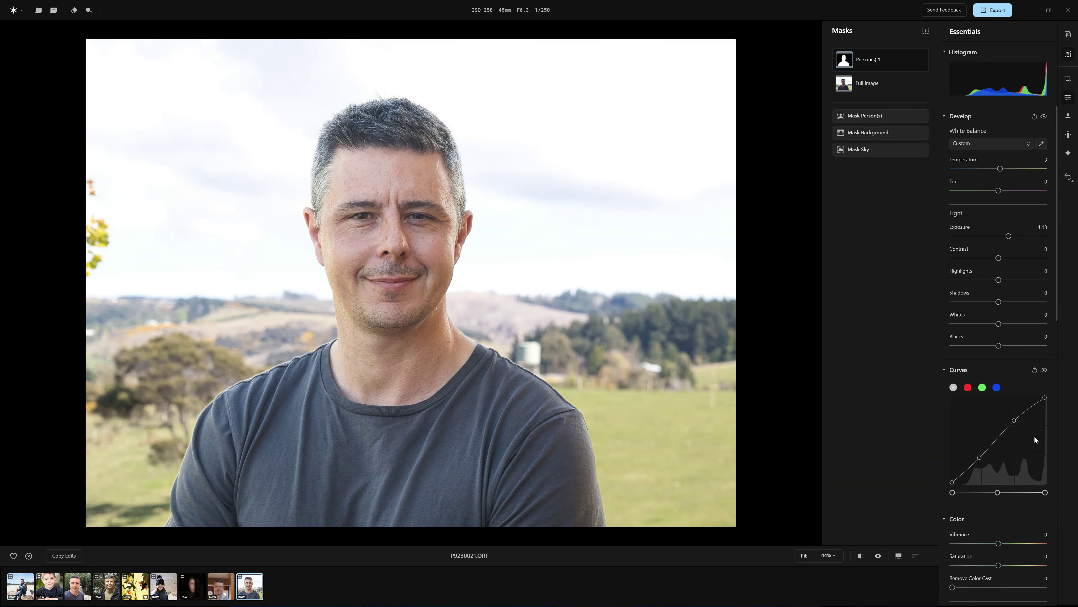
scroll(1035, 436, "down", 12)
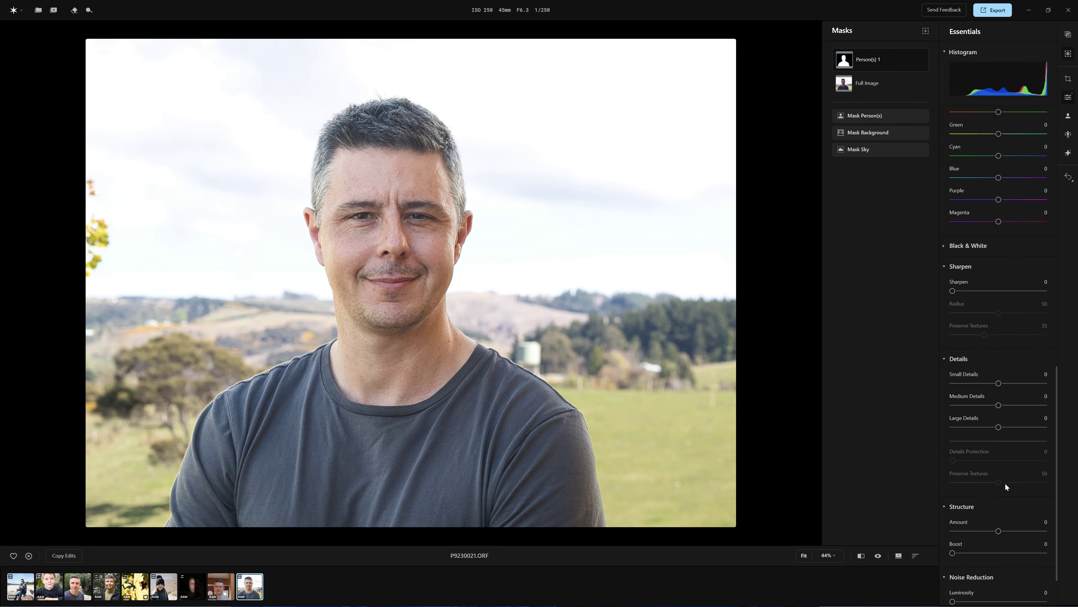
Step: Mask the portrait's background and set its Exposure to -0.43
left_click(865, 132)
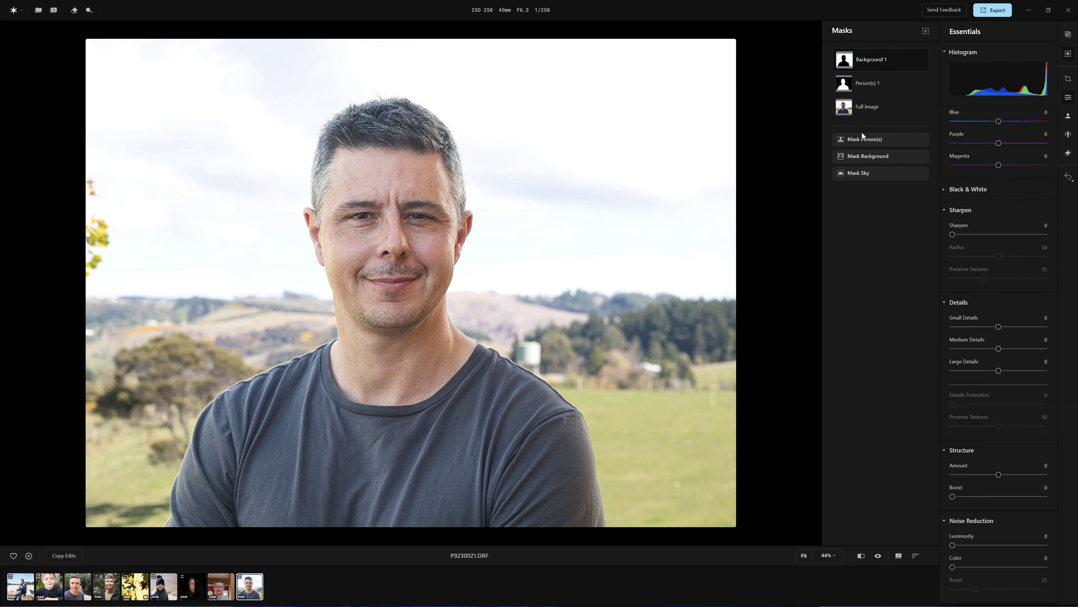
scroll(961, 191, "up", 10)
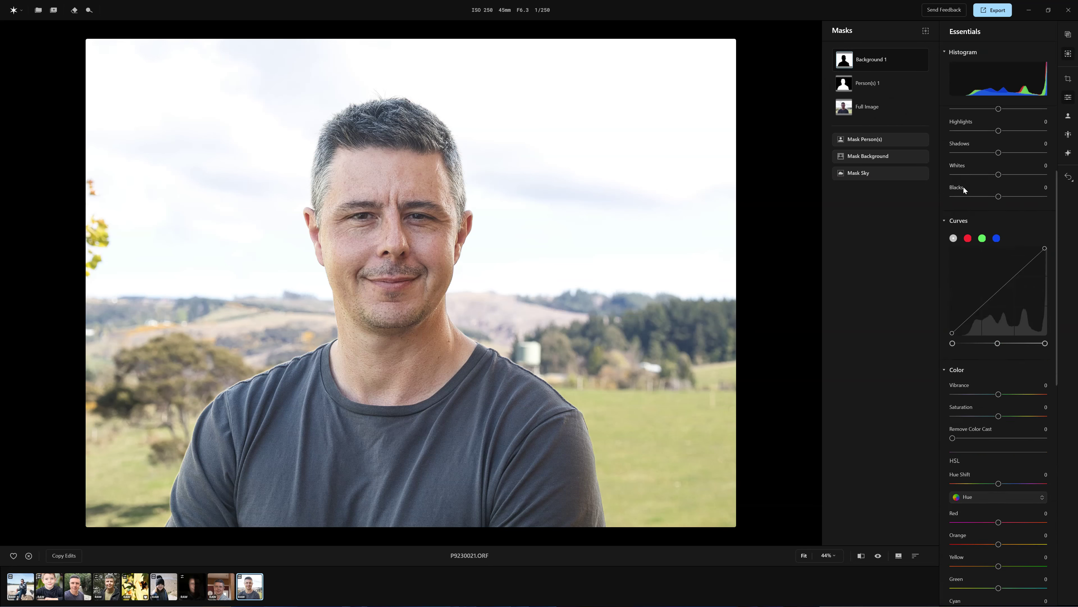
left_click_drag(999, 236, 995, 237)
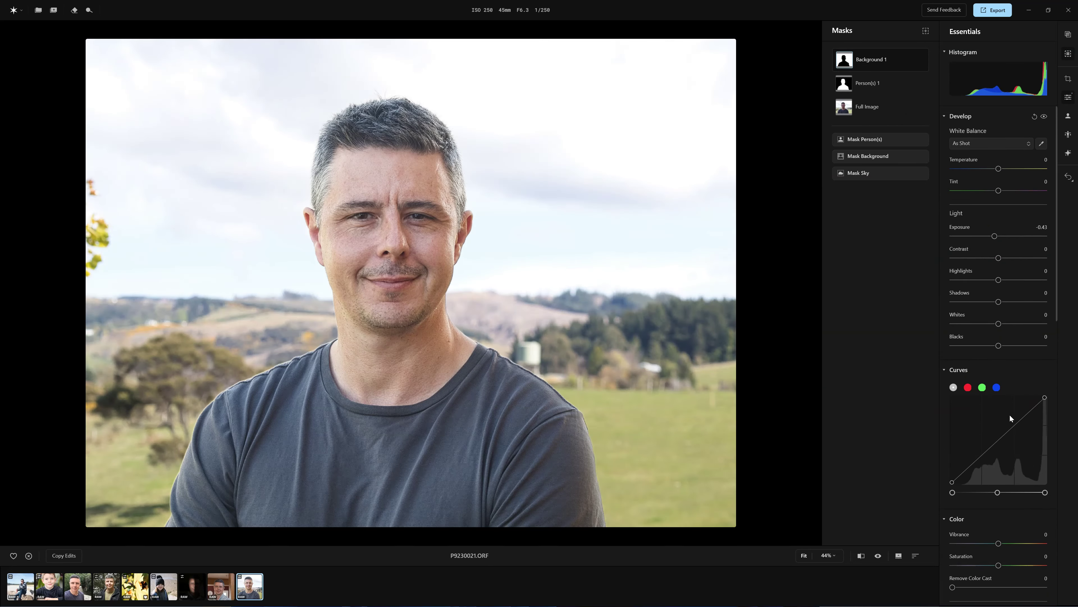
Step: Add two points to the background mask's tone curve and set its Saturation to -22
scroll(989, 457, "down", 4)
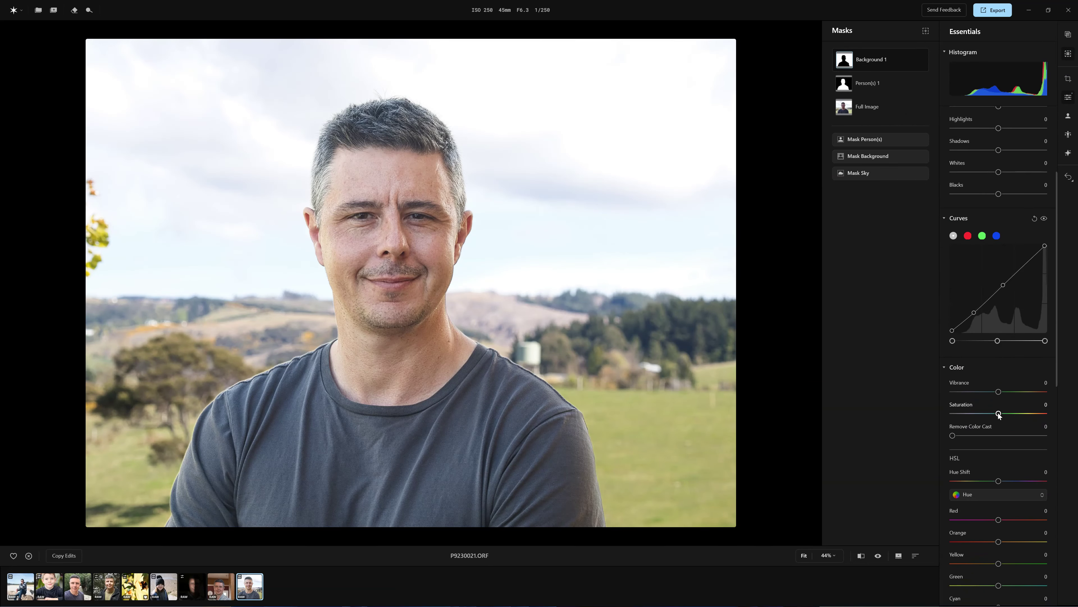
left_click_drag(999, 413, 992, 415)
scroll(985, 416, "down", 13)
scroll(998, 482, "down", 1)
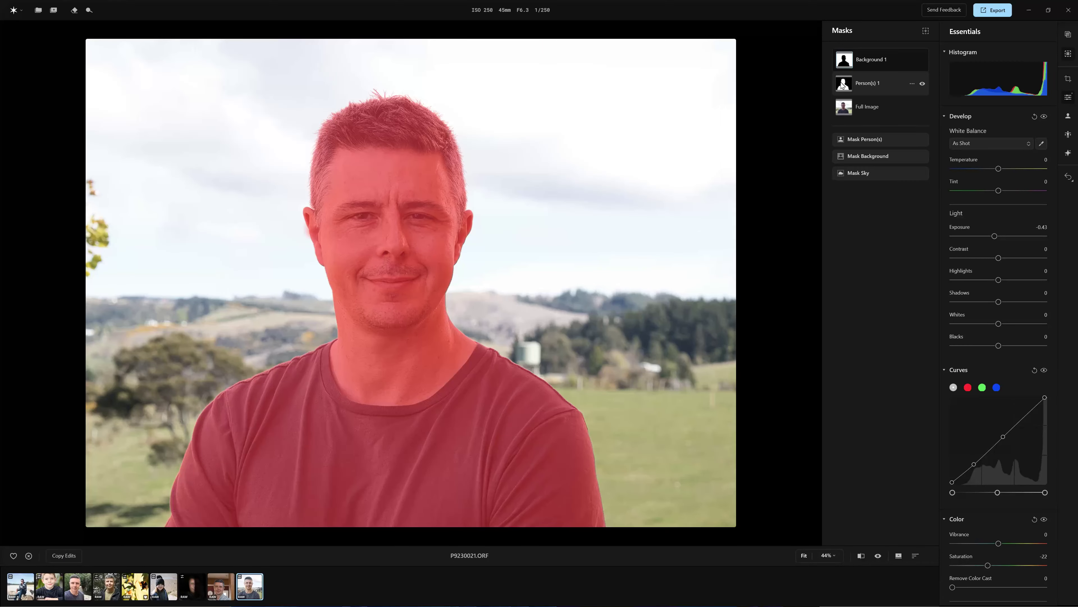
Step: Subtract from the Person(s) 1 mask with the Brush along the shoulder and around the head, and switch the brush mode
left_click(912, 82)
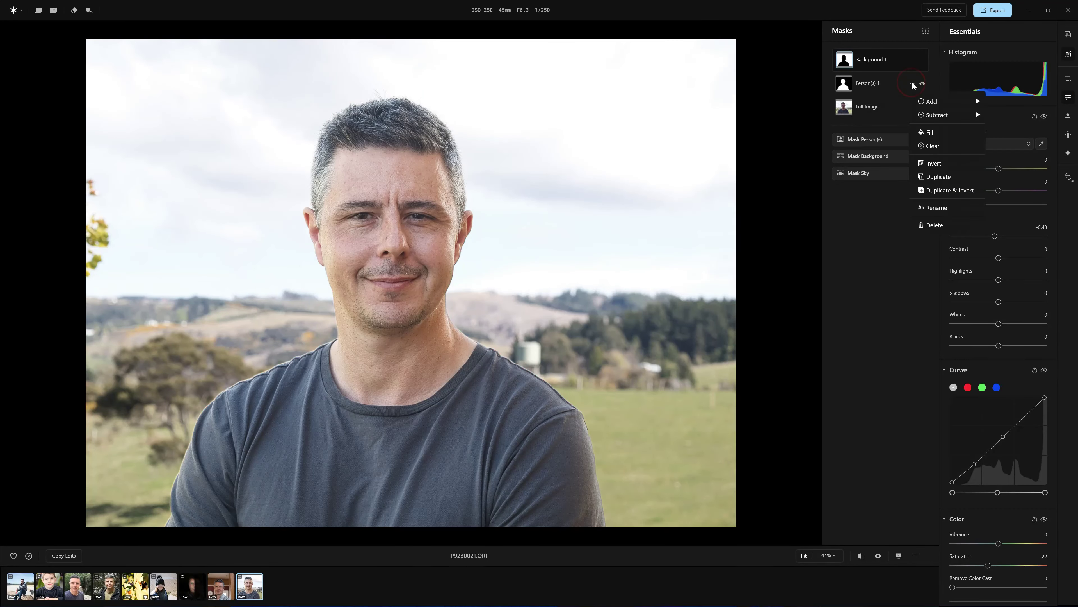
mouse_move(951, 113)
left_click(1001, 115)
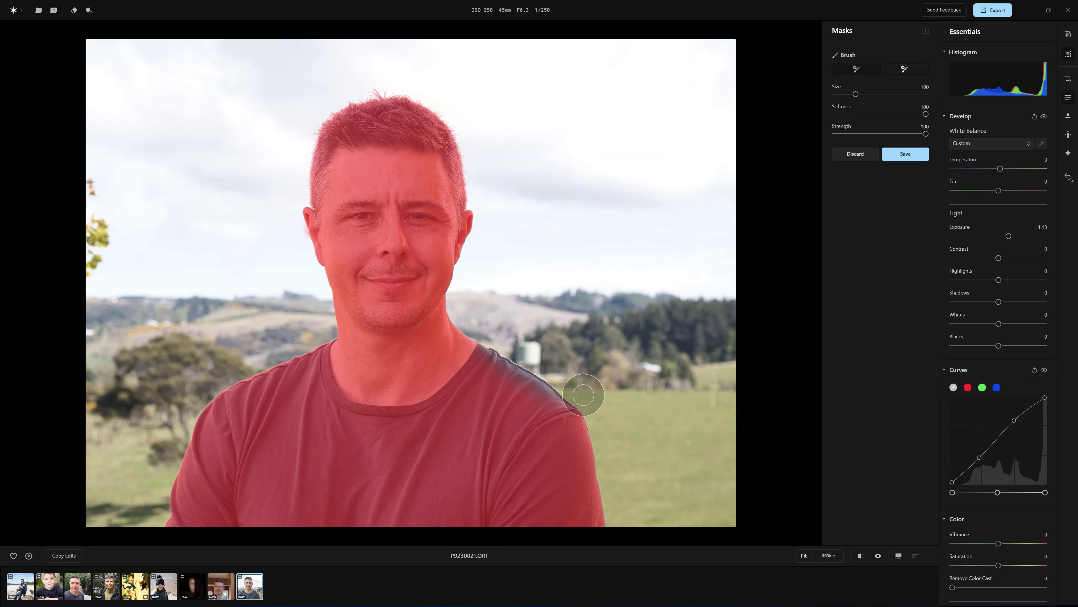
mouse_move(476, 205)
left_mouse_down()
mouse_move(471, 142)
mouse_move(417, 89)
mouse_move(325, 106)
mouse_move(297, 179)
left_mouse_up()
left_click(856, 69)
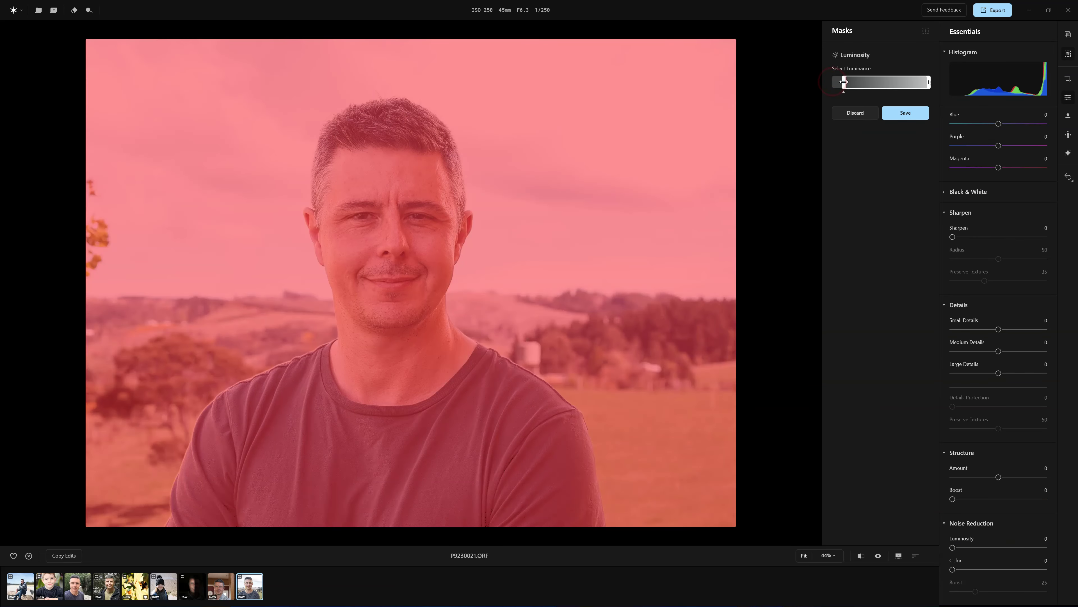
Step: Raise the lower limit of the luminosity mask so it covers only the brightest tones
left_click_drag(839, 81, 917, 81)
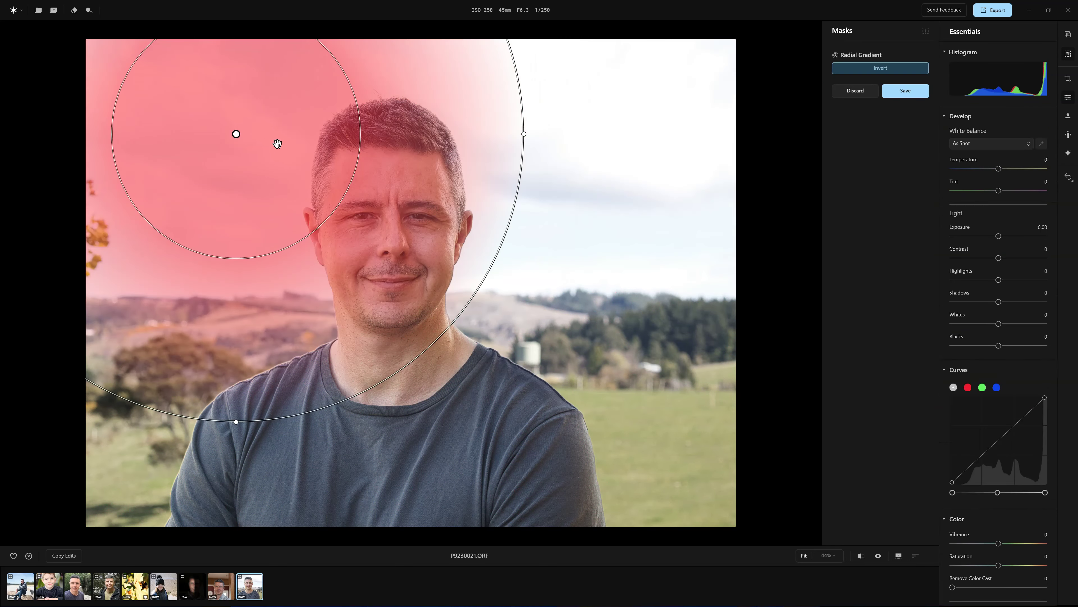
Step: Centre the radial gradient mask on the man's face, invert it and set its Exposure to -0.24
left_click_drag(237, 133, 403, 283)
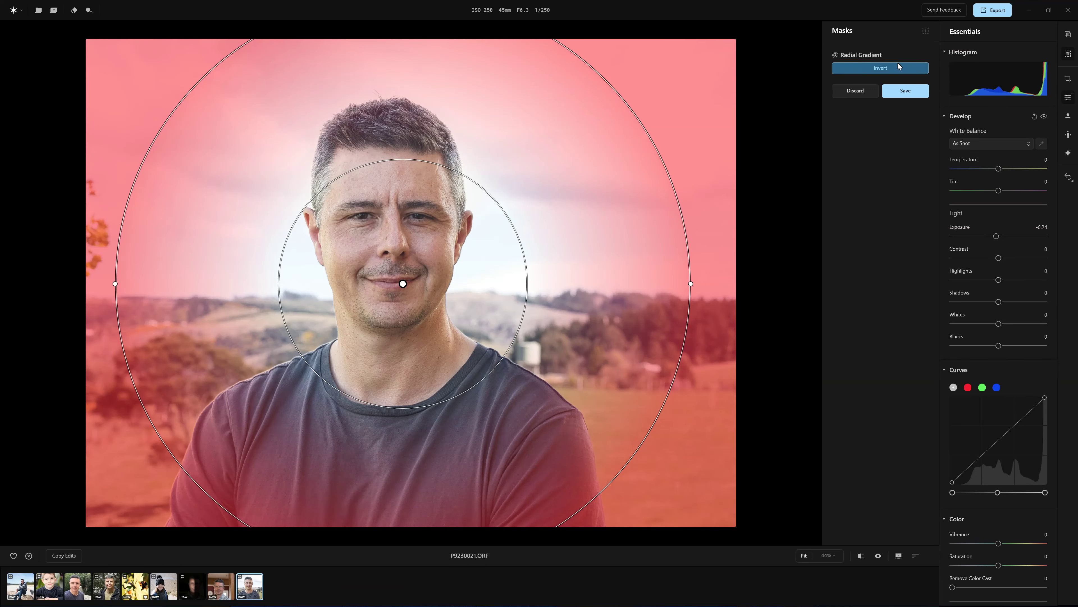
Step: Confirm the inverted radial gradient mask and lower its Exposure further
key("Return")
mouse_move(988, 236)
left_mouse_down()
mouse_move(963, 237)
mouse_move(976, 242)
left_mouse_up()
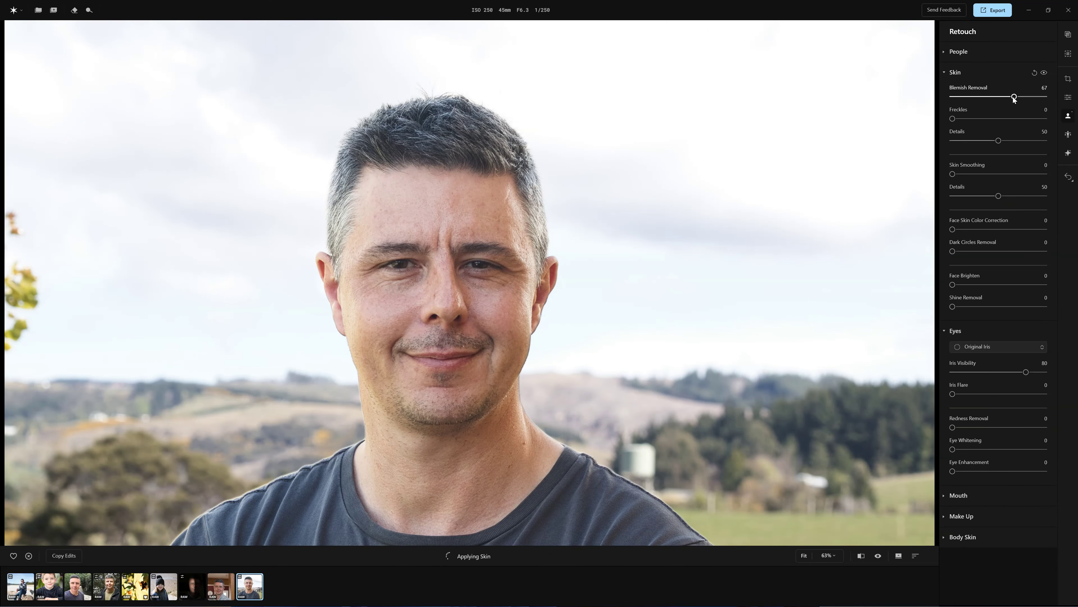
Step: Set Skin Smoothing to 74, Dark Circles Removal to 86, Face Brighten to 25, Shine Removal to 16, and Freckles to 76 with Details 81
left_click(1021, 174)
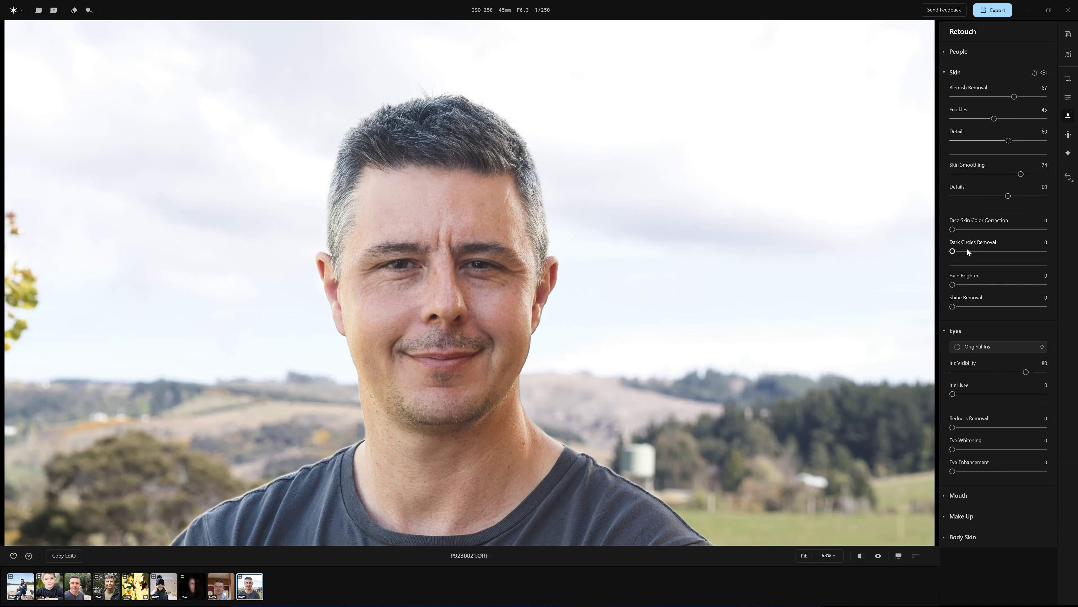
left_click_drag(953, 251, 1016, 251)
left_click(1032, 251)
left_click(975, 285)
left_click(968, 306)
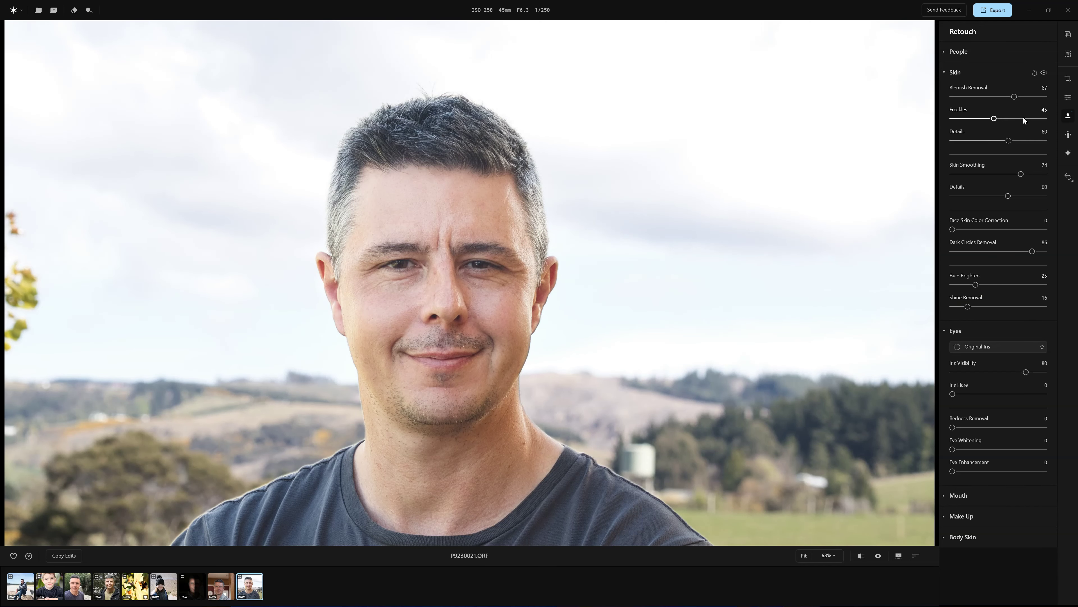
left_click(1022, 118)
left_click(1027, 141)
Step: Set Eye Whitening to 34 and Eye Enhancement to 36, and compare the portrait before and after with the split view
left_click_drag(953, 471, 976, 471)
left_click(984, 449)
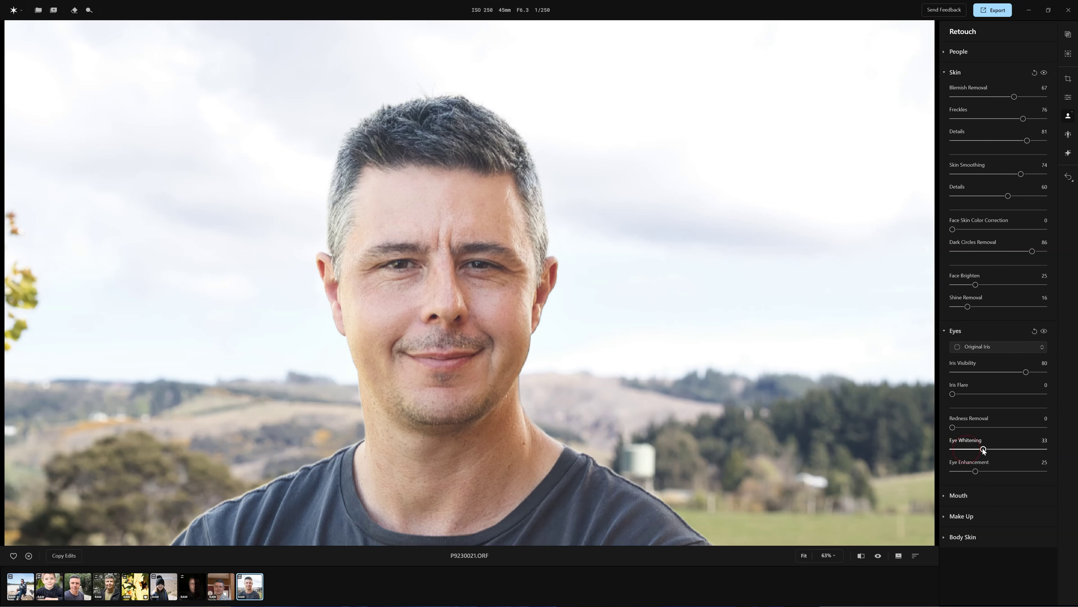
left_click(985, 471)
left_click(861, 556)
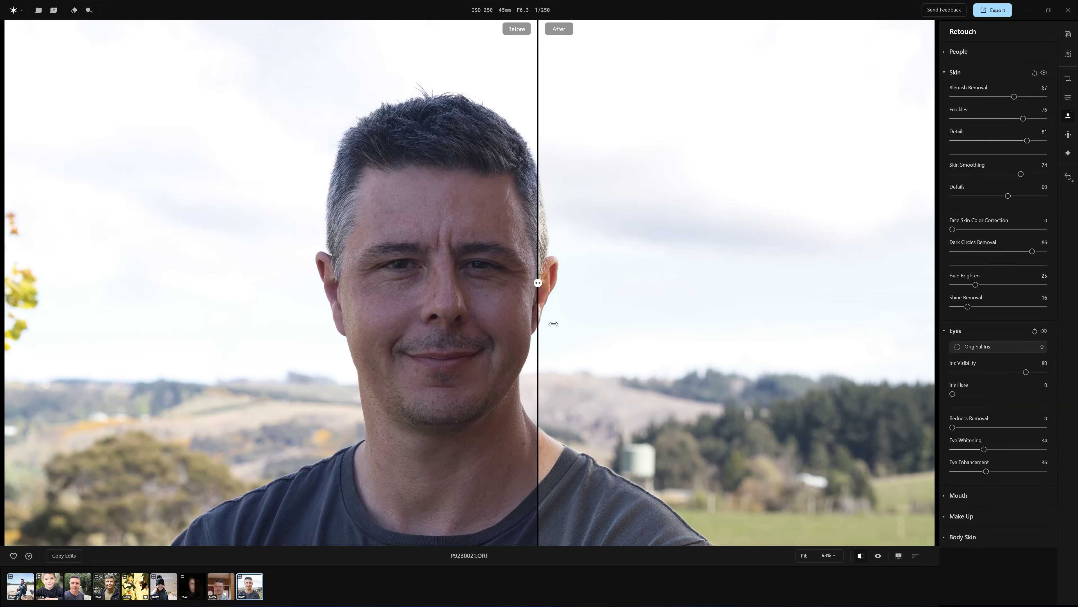
left_click_drag(551, 320, 873, 325)
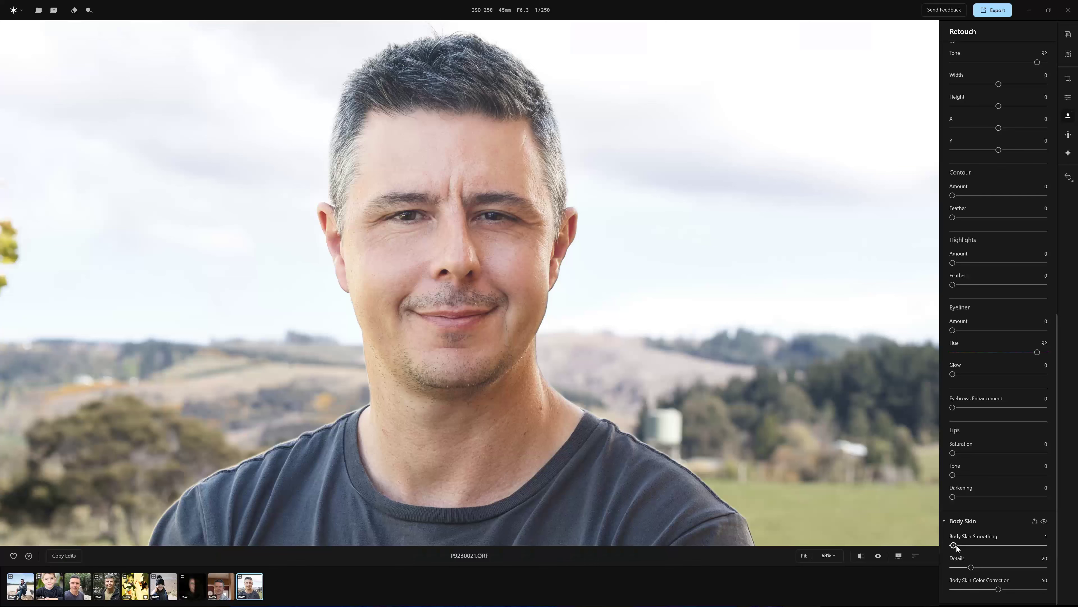
Step: Set Body Skin Smoothing to 69 with Details 52, and preview the photo without and with the Body Skin changes
left_click_drag(953, 548, 1001, 567)
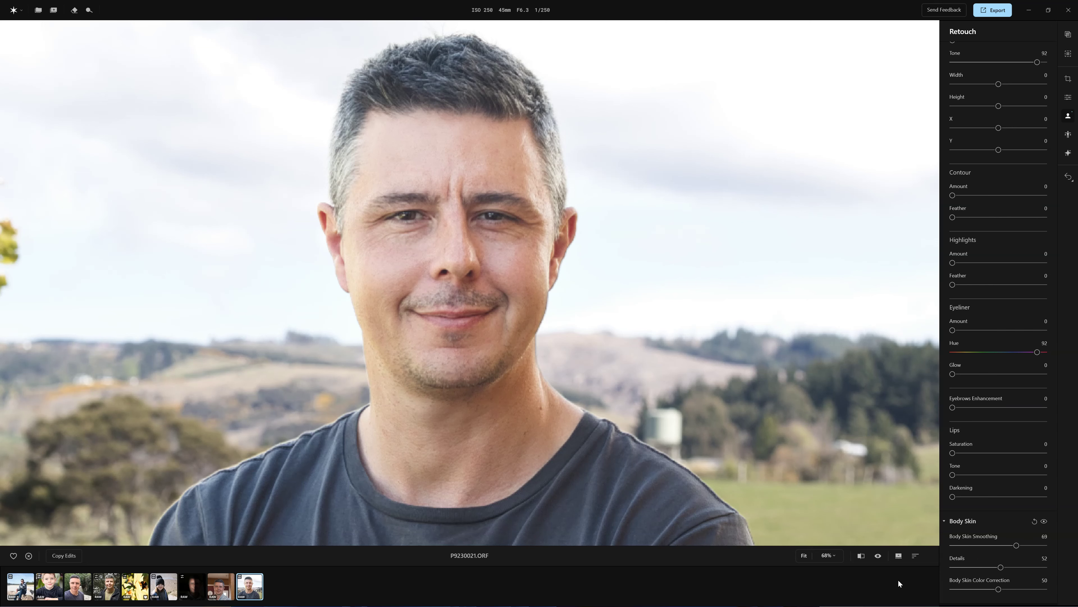
left_click(1045, 521)
left_click(1045, 520)
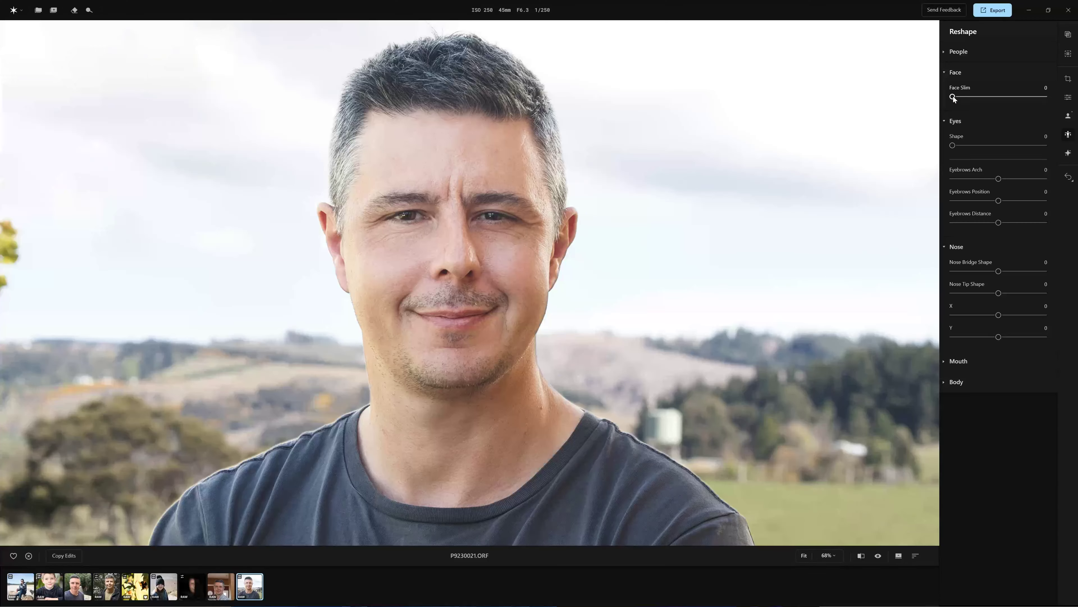
Step: Set Face Slim to 58 and turn the preview of the Eyes reshaping back on
left_click(953, 97)
left_click_drag(953, 97, 1007, 97)
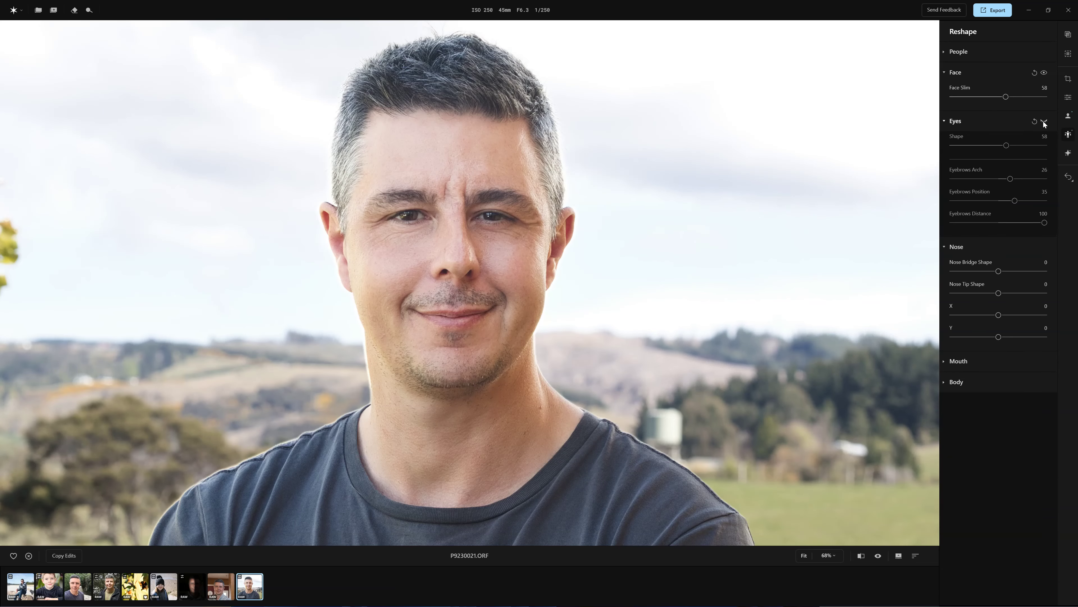
left_click(1044, 121)
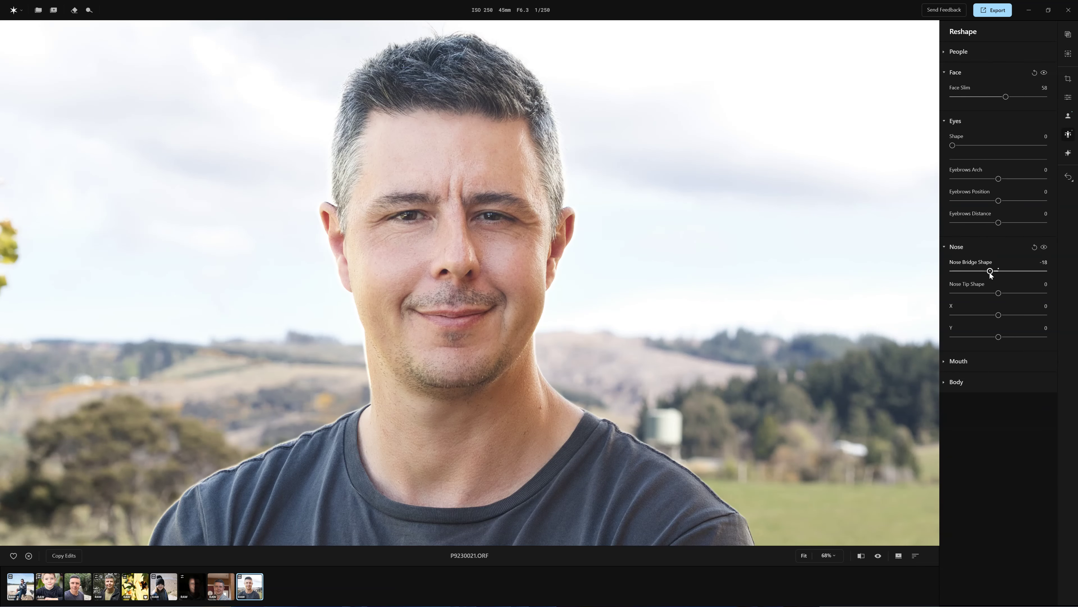
Step: Adjust the Nose Bridge Shape and shift the nose in X and Y
left_click_drag(987, 271, 1016, 271)
left_click_drag(998, 316, 1018, 341)
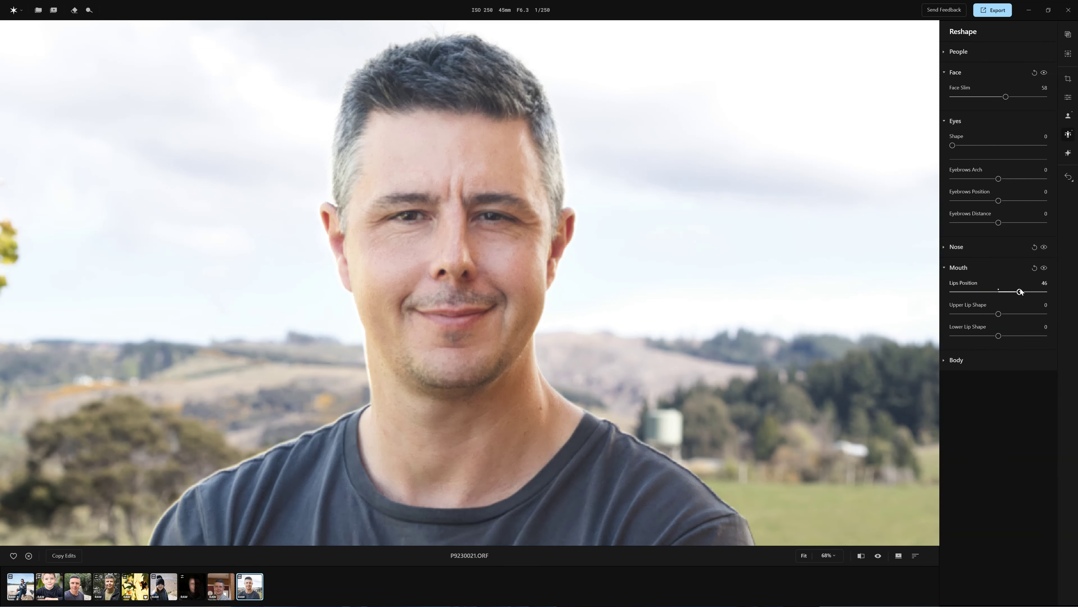
Step: Set Lips Position to -96, Upper Lip Shape to 71 and Lower Lip Shape to 73, and preview the Mouth changes on and off
left_click_drag(1020, 291, 1028, 330)
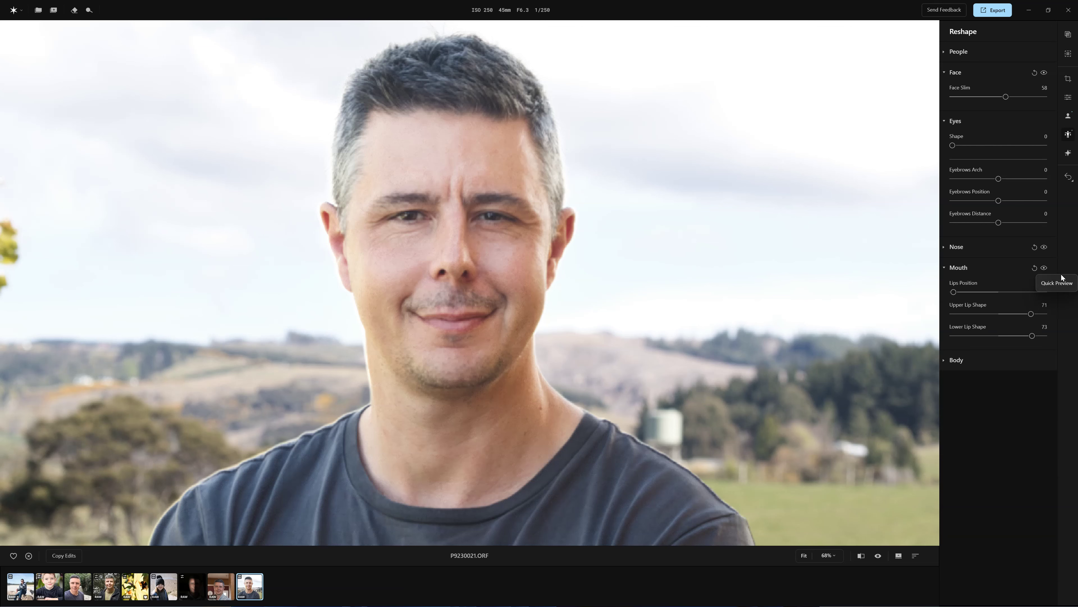
left_click(1045, 268)
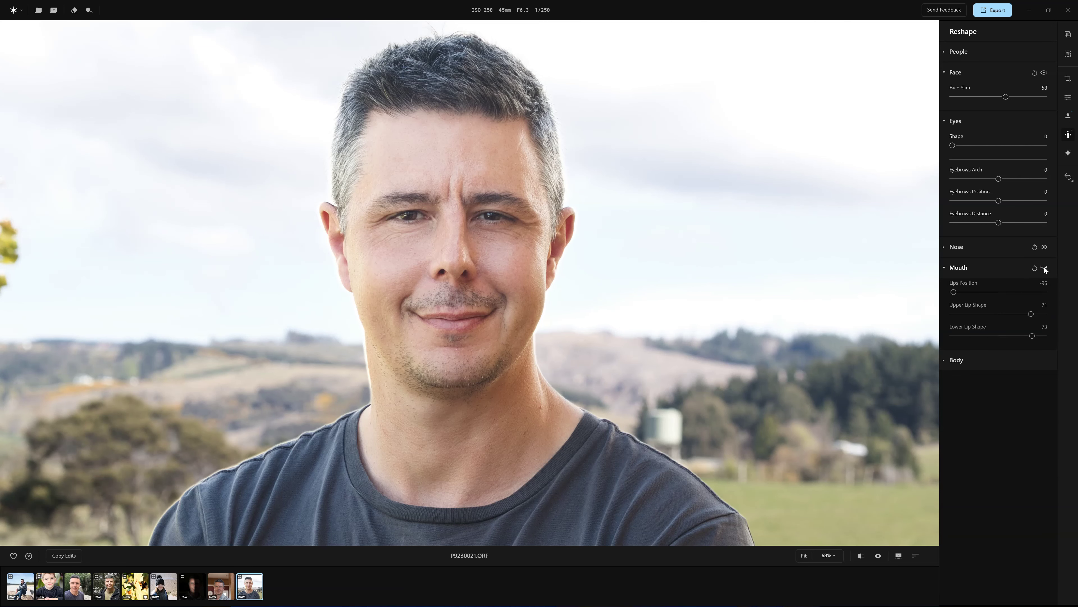
left_click(1044, 268)
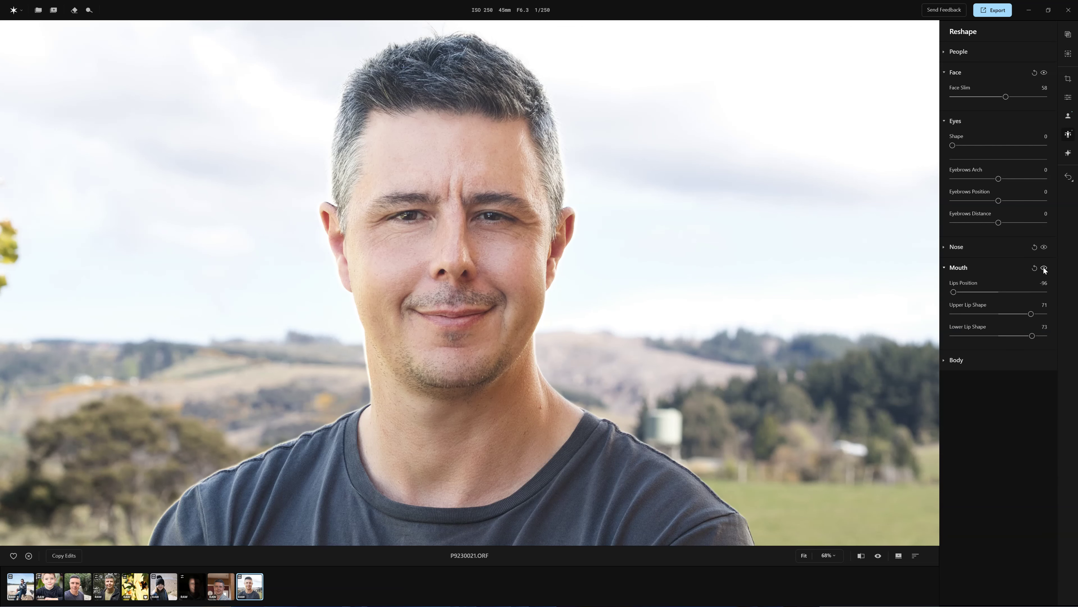
left_click(1044, 268)
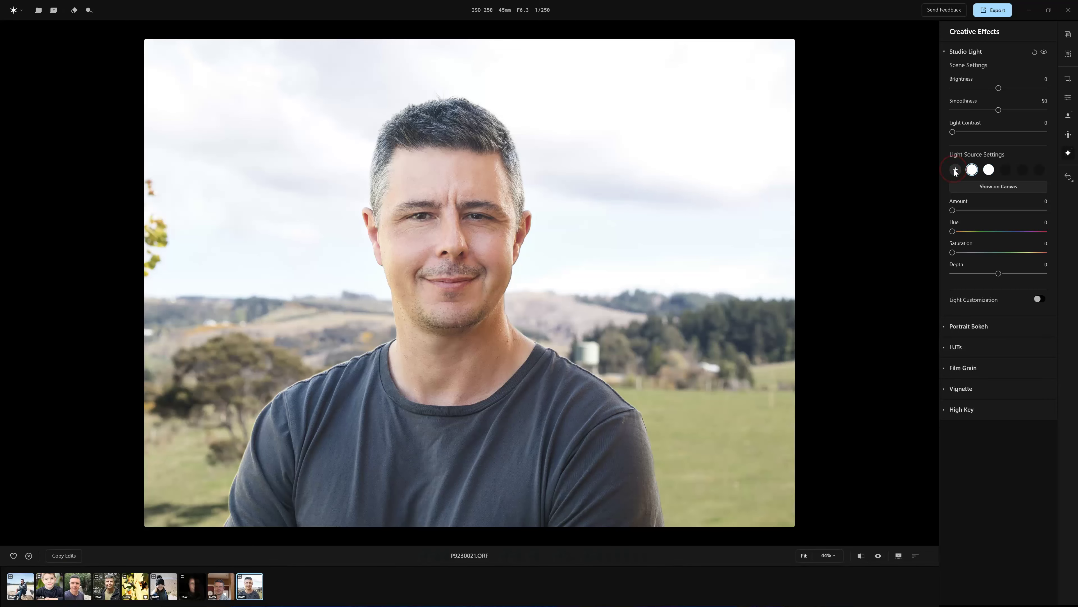
Step: Show the Studio Light sources on the canvas, move the second light up beside the man's head and delete it
left_click(985, 187)
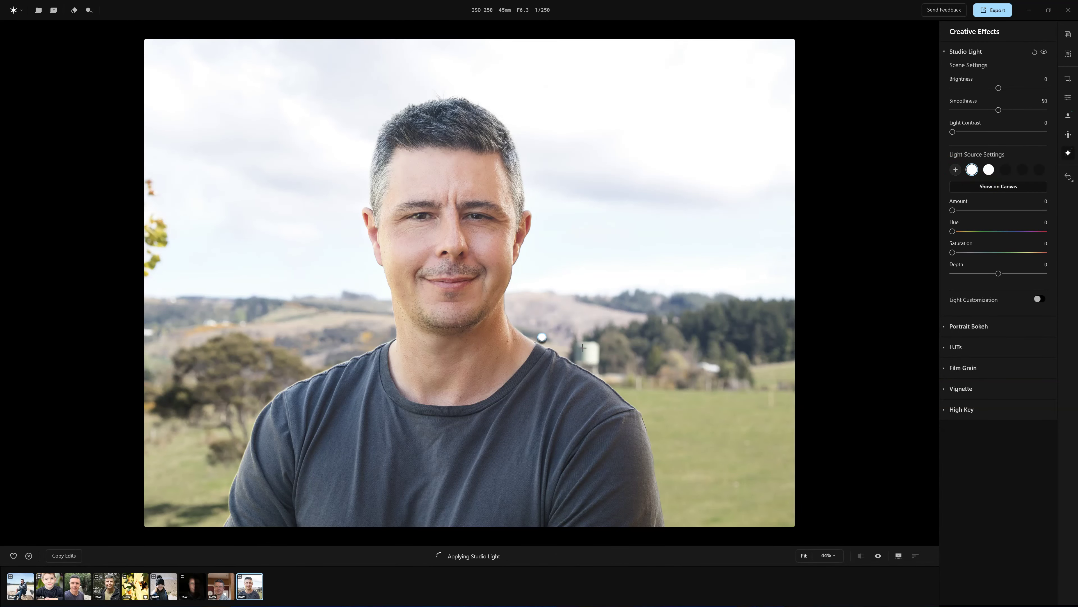
left_click_drag(544, 337, 656, 187)
right_click(657, 187)
left_click(676, 208)
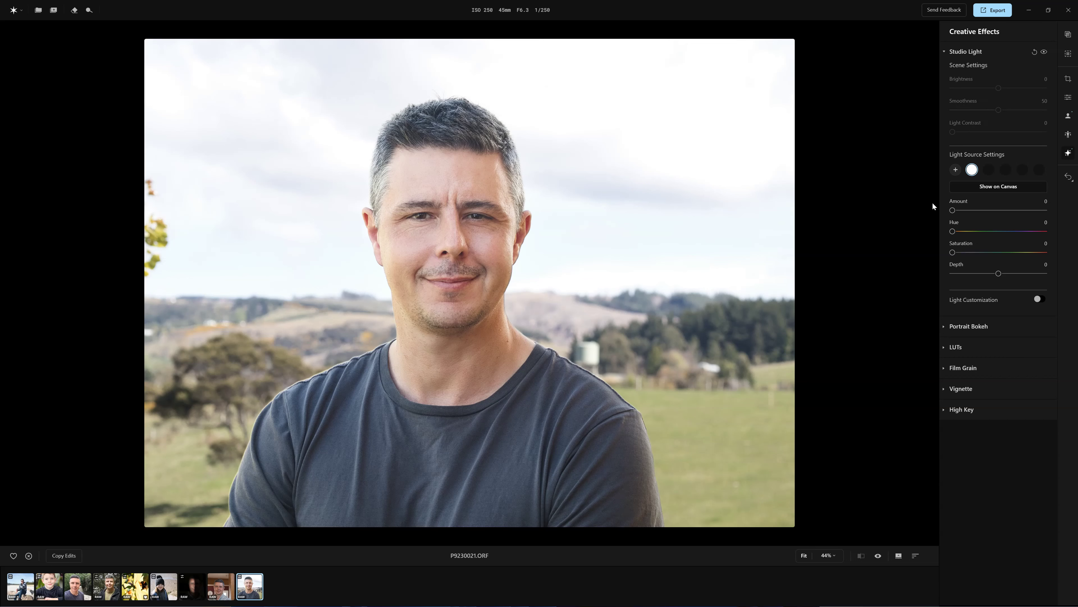
Step: Set the remaining studio light's Amount to 24, move it to the photo's left edge, and set its Hue to 42 and Saturation to 46
left_click_drag(953, 210, 976, 212)
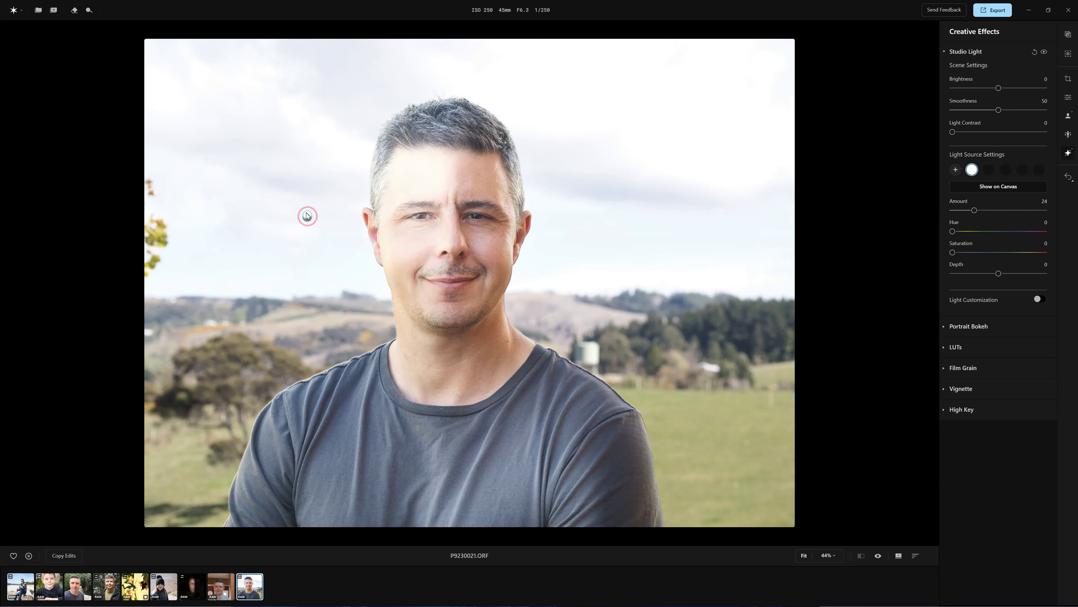
left_click_drag(305, 215, 161, 185)
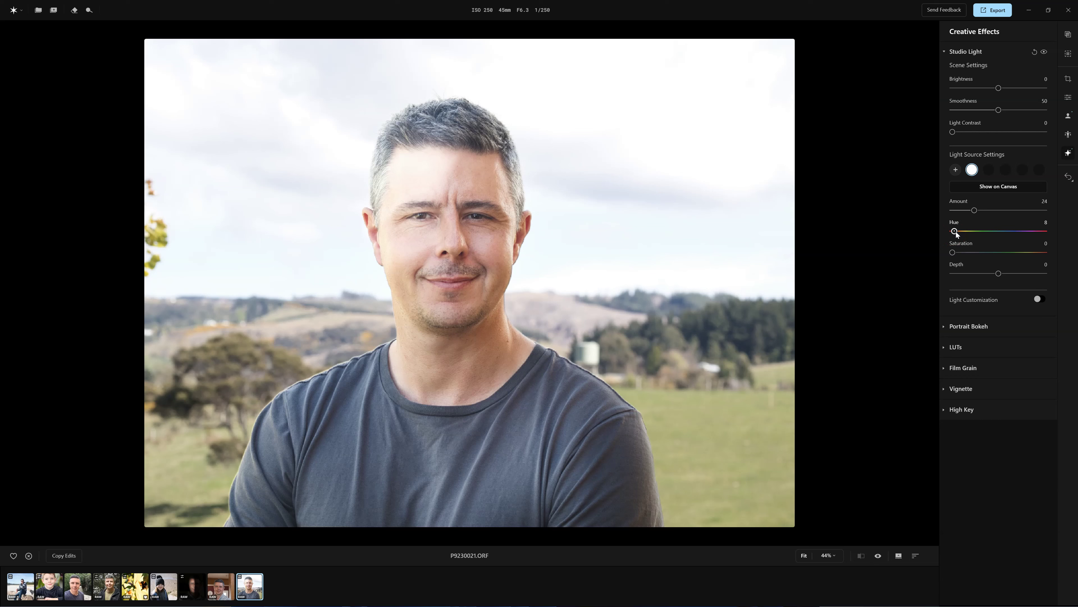
left_click_drag(958, 231, 996, 252)
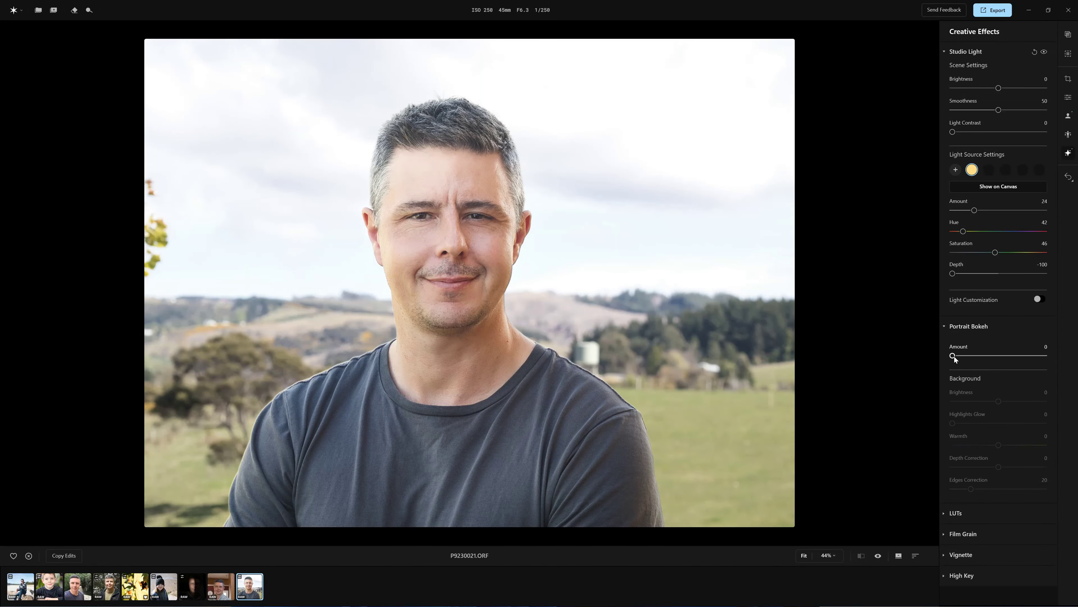
Step: Set the Portrait Bokeh Amount to 84, Depth Correction to -33 and Highlights Glow to 62, and shift the background's Warmth slightly cooler
left_click(953, 356)
left_click_drag(954, 357, 1012, 356)
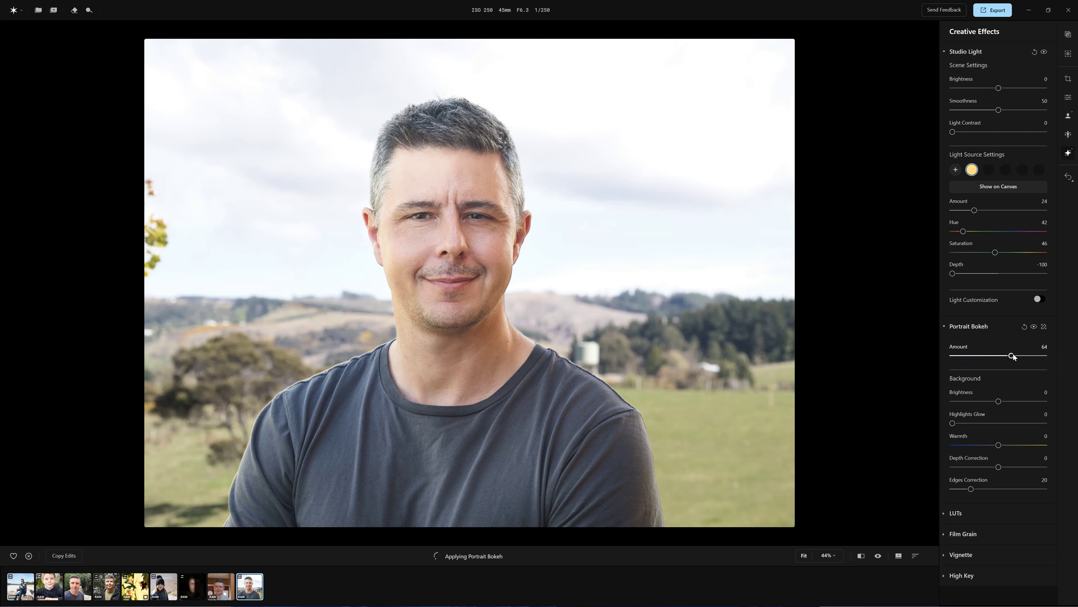
left_click_drag(1012, 357, 1031, 359)
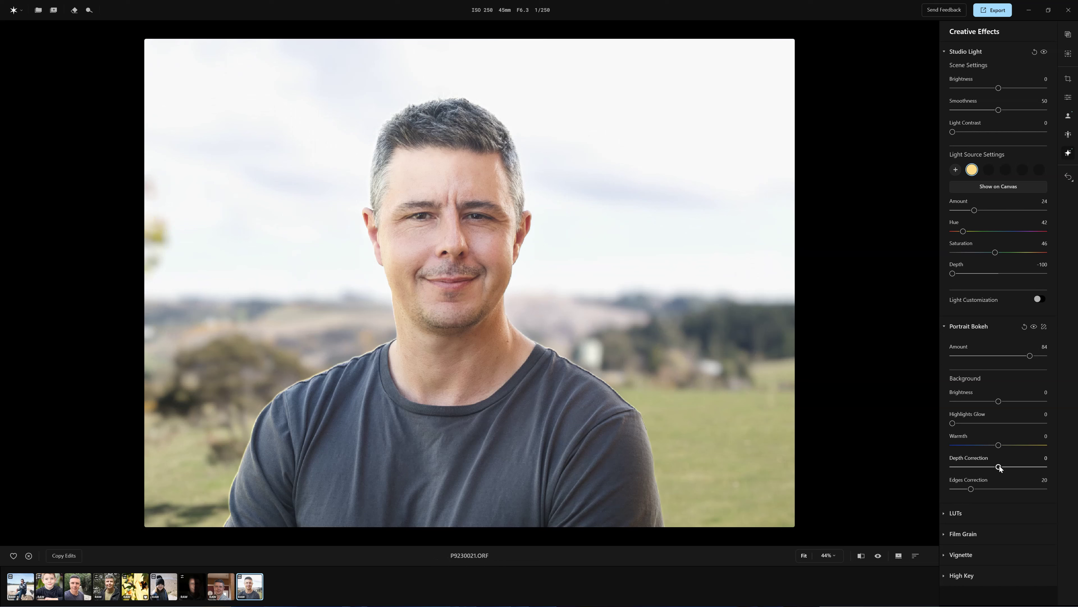
left_click_drag(1000, 467, 983, 468)
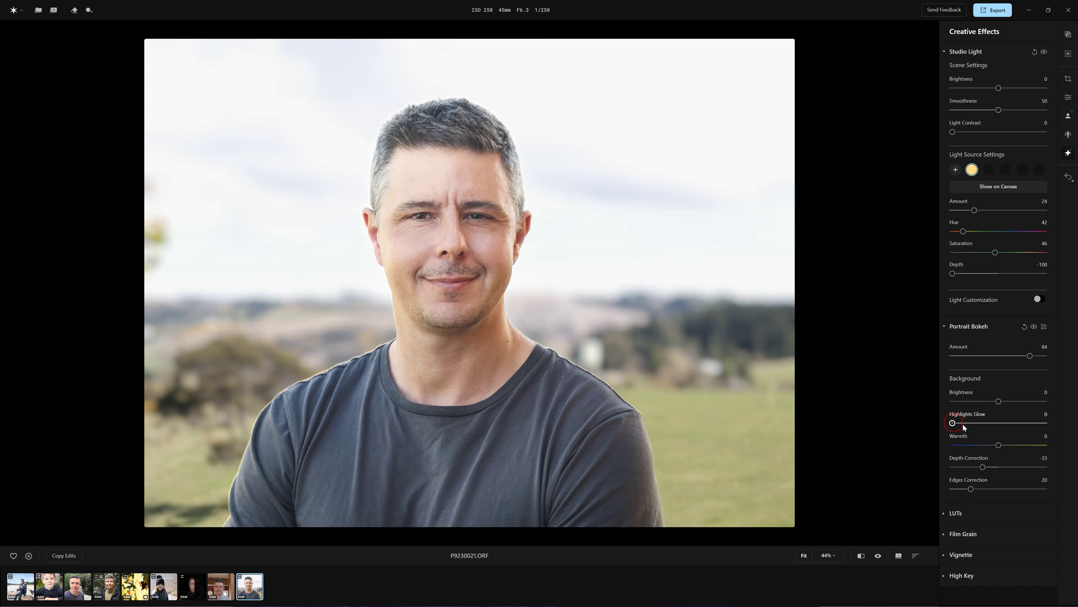
left_click_drag(1009, 424, 1012, 424)
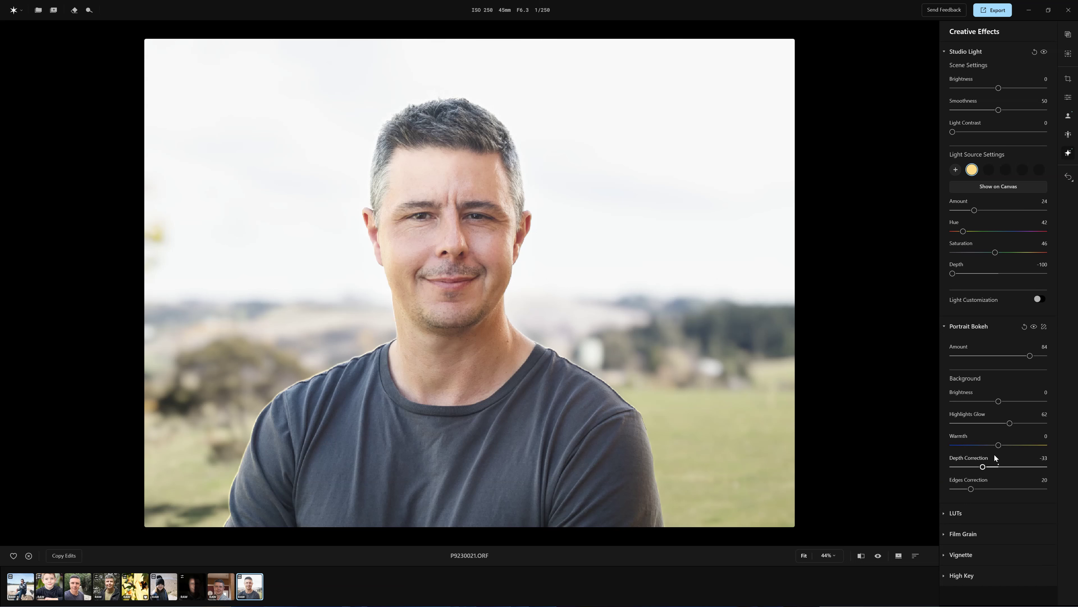
left_click_drag(999, 445, 990, 446)
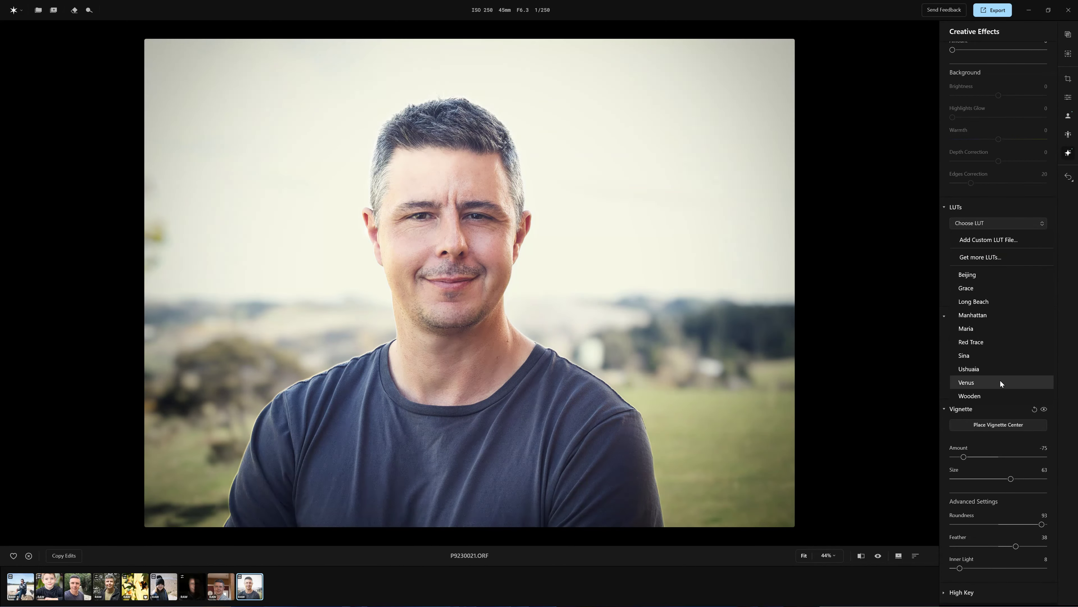
Step: Apply the Red Trace LUT with Amount 25 and try Film Grain with raised Amount, Size and Roughness
left_click(993, 343)
left_click_drag(1047, 248, 975, 248)
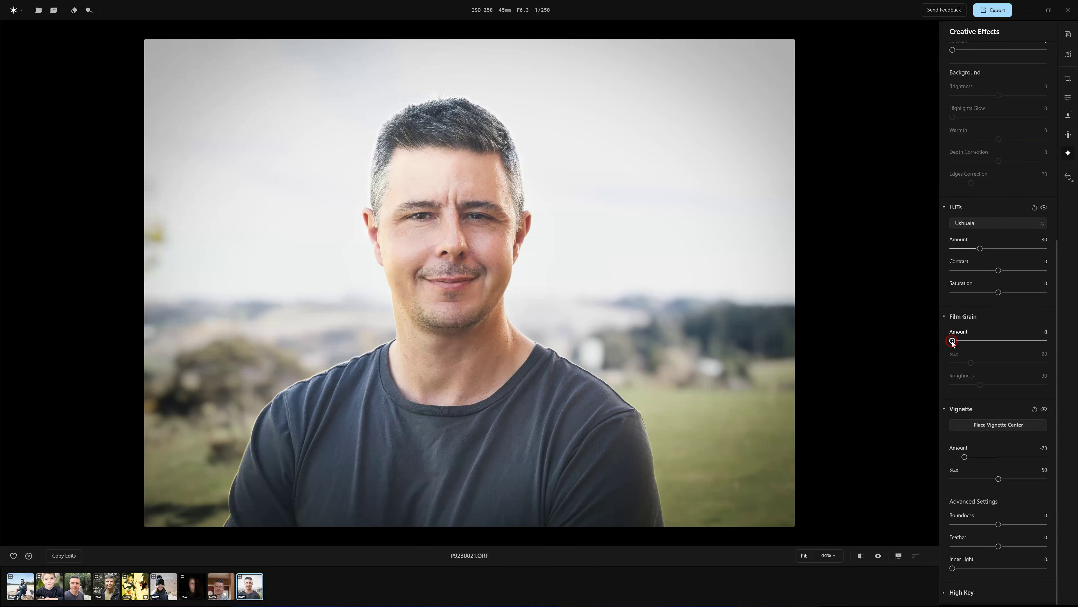
left_click_drag(952, 341, 1012, 385)
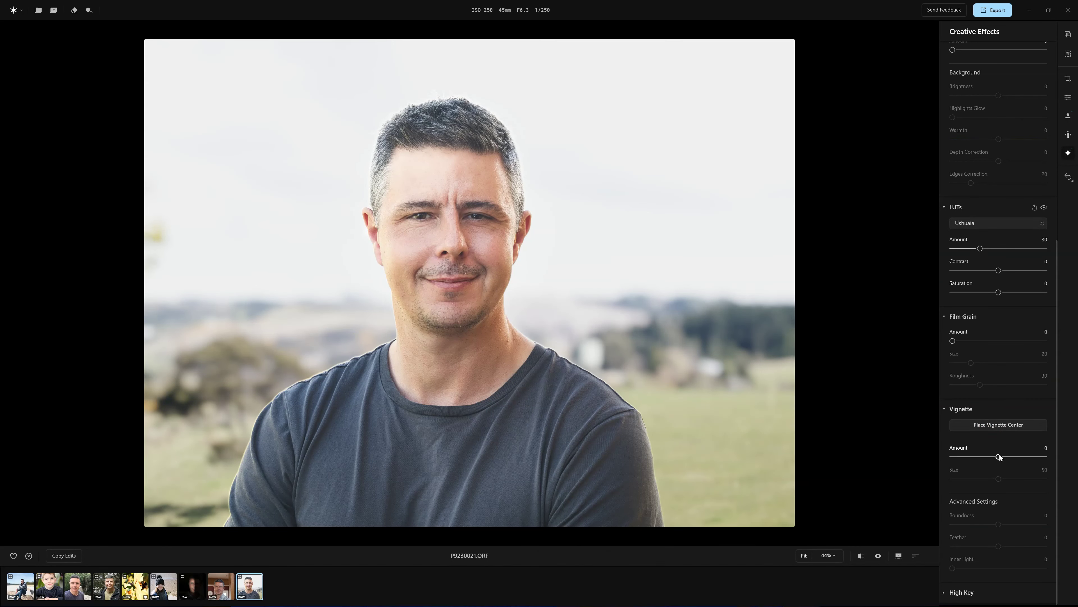
Step: Set the Vignette Amount to -75 and Size to 63, and increase its Roundness
left_click_drag(999, 457, 1012, 479)
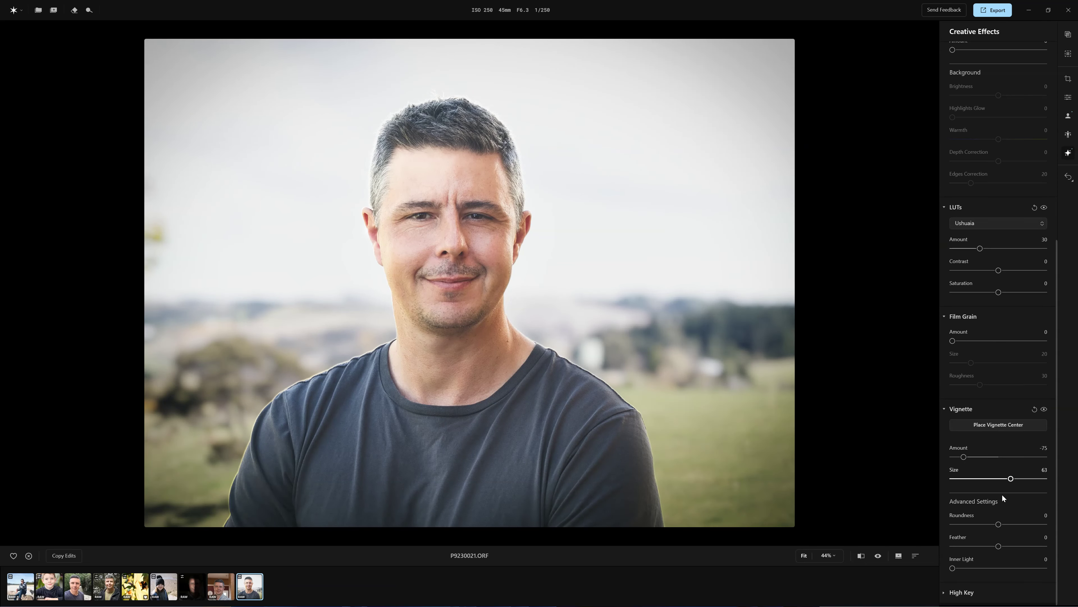
left_click_drag(998, 524, 1023, 521)
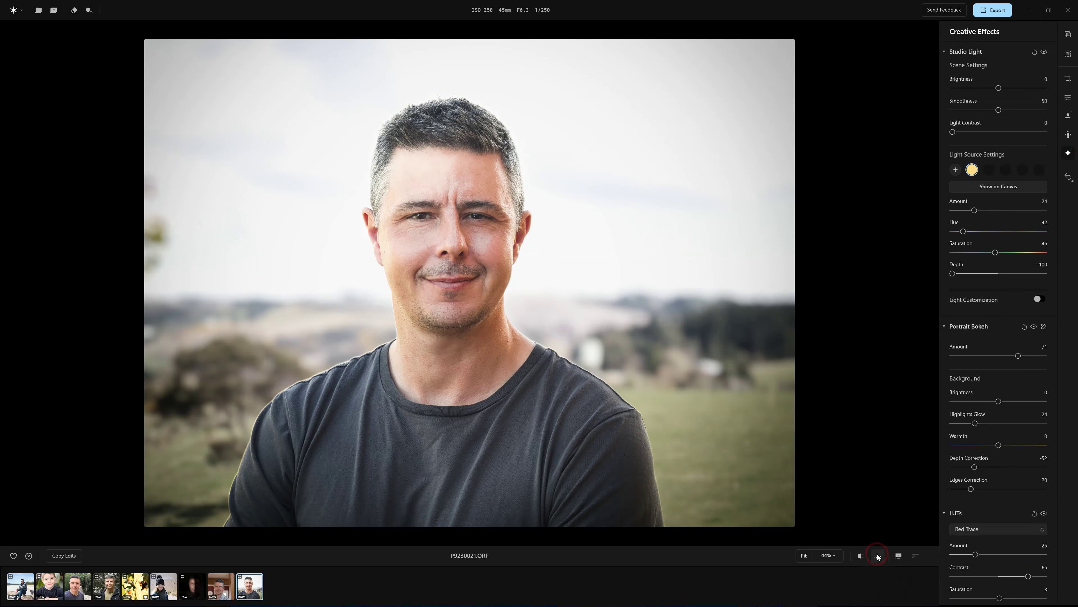
Step: Compare the original portrait with the fully edited version using the quick preview
left_click(878, 555)
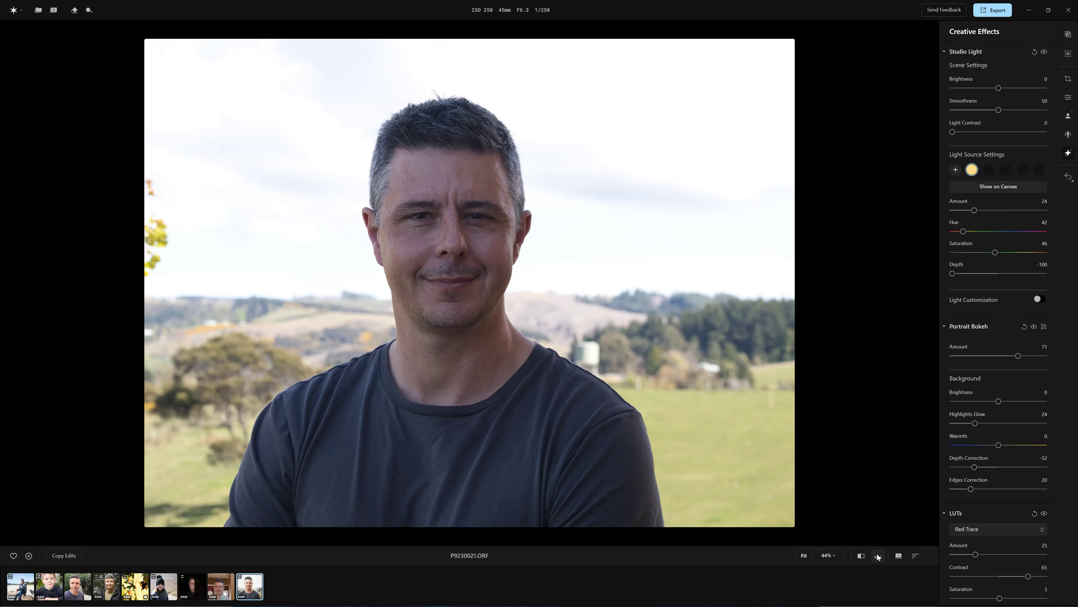
left_click(877, 555)
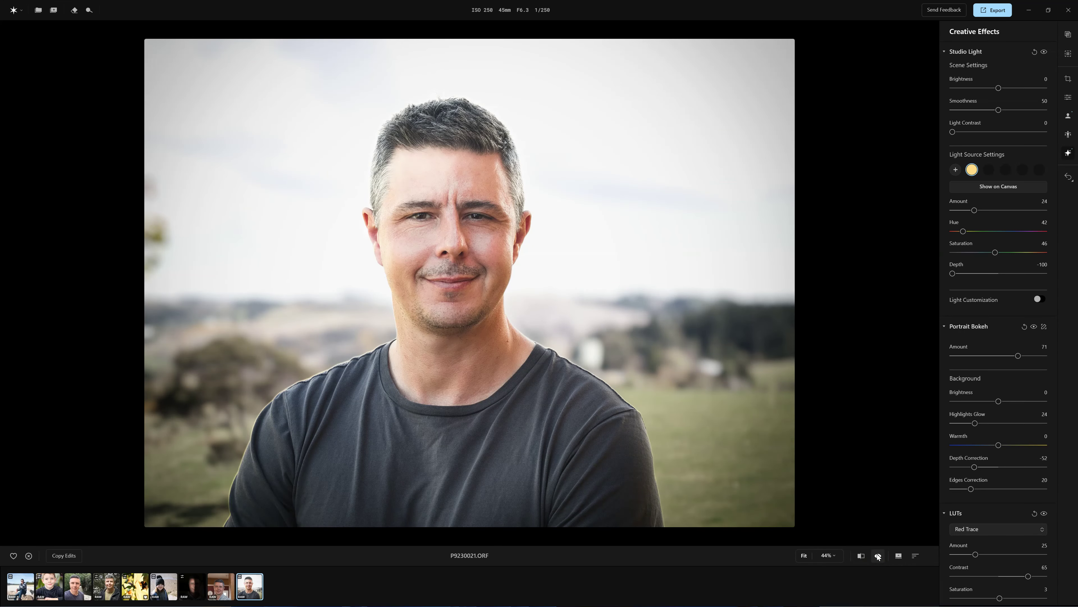
left_click(878, 556)
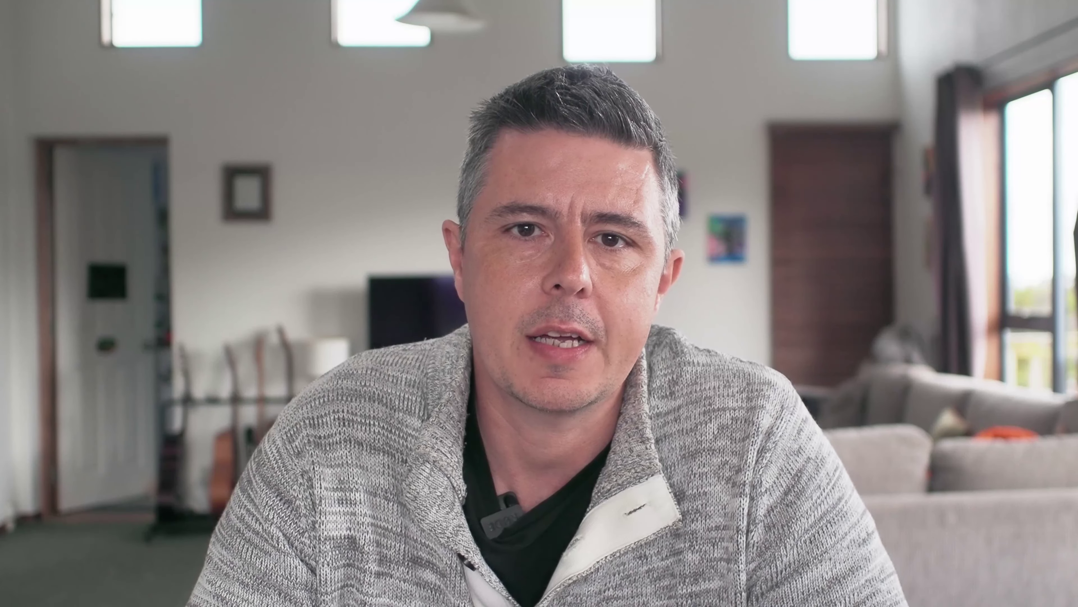
Step: Save the portrait's edits as a new preset named Aperty Review
left_click(926, 31)
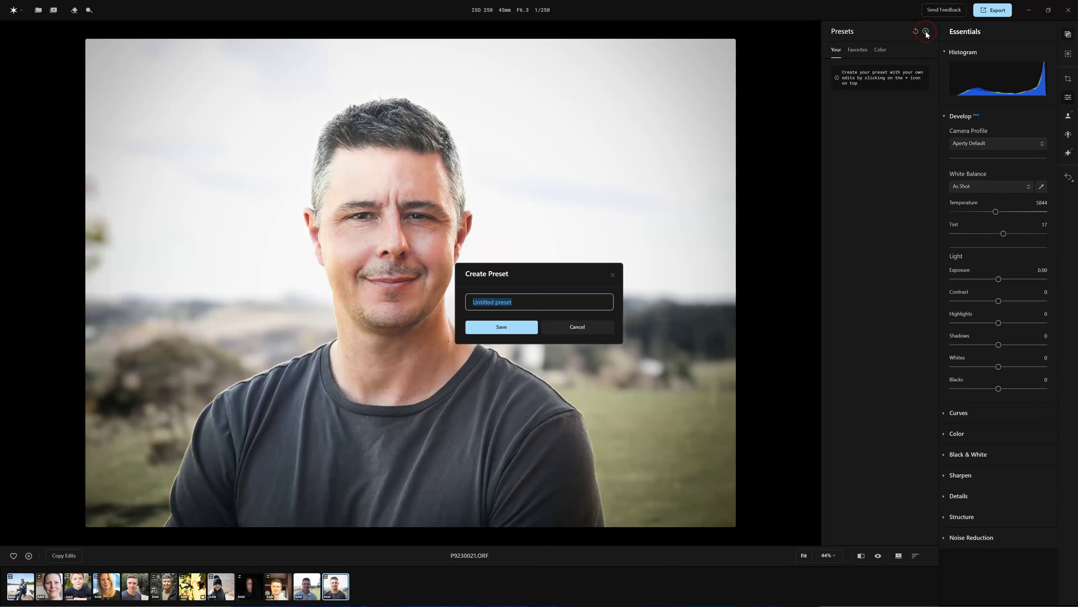
type("A")
key("Caps_Lock")
type("per")
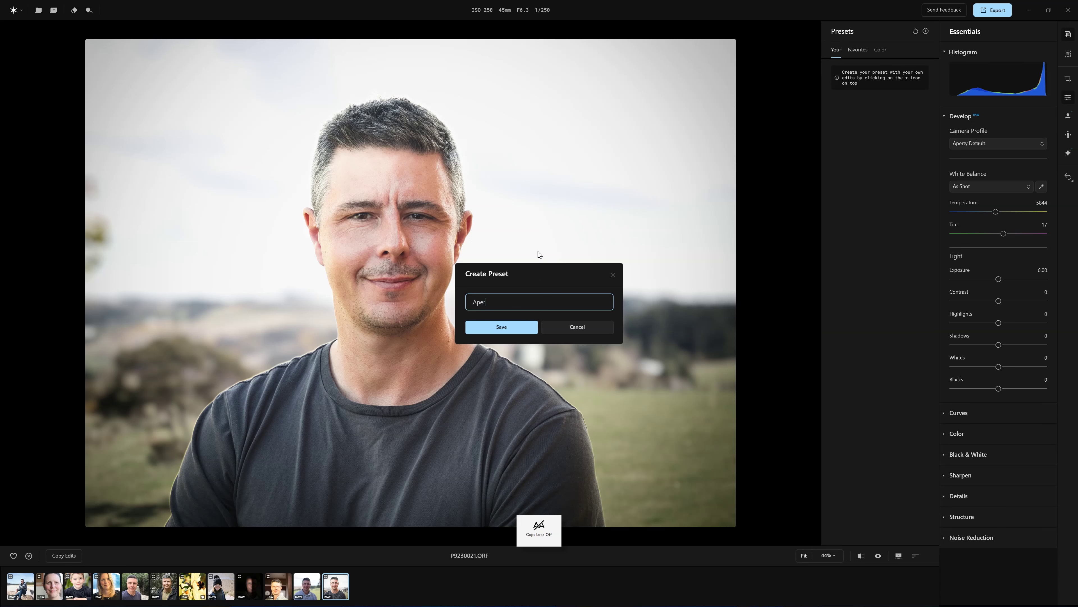
type("ty Review")
key("Return")
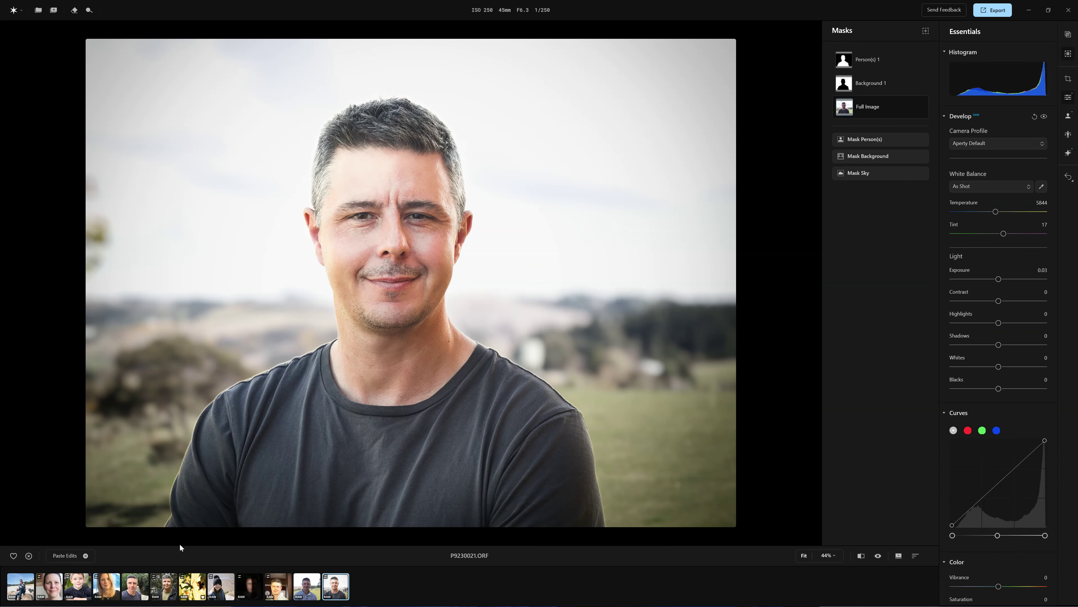
Step: Switch to the previous portrait, P9230013.ORF, for pasting the copied edits
key("Left")
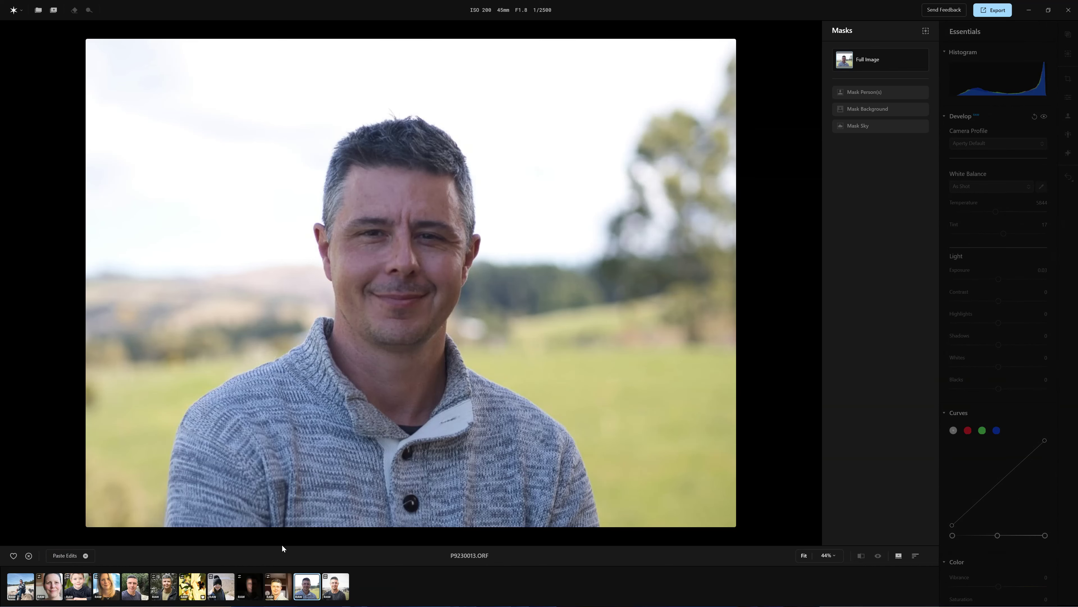
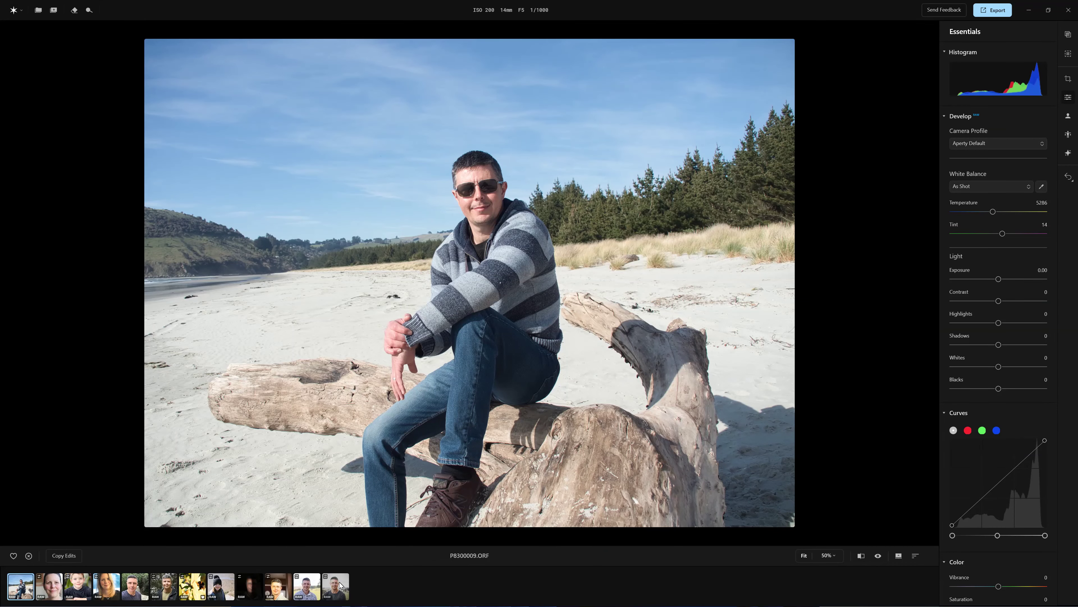
Step: Open the edited portrait P9230021.ORF and set its Skin Smoothing to 10
left_click(339, 585)
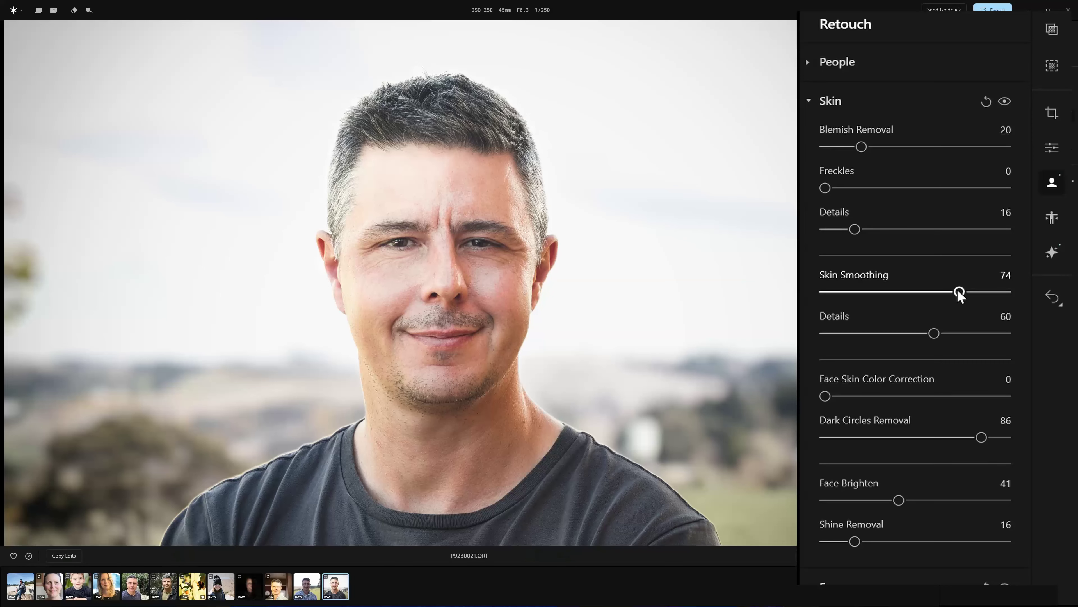
left_click_drag(958, 292, 842, 298)
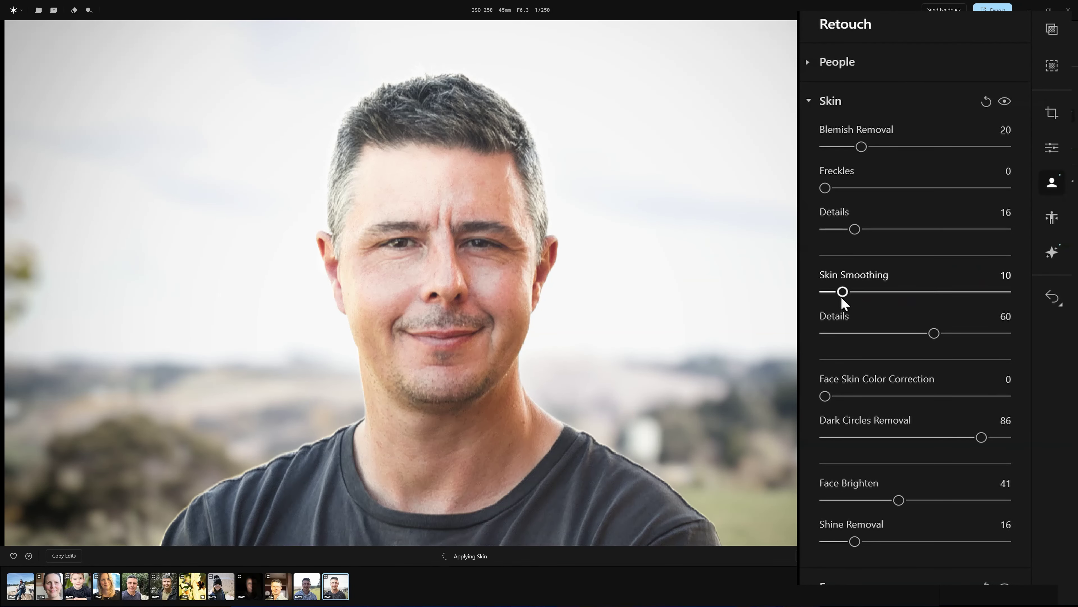